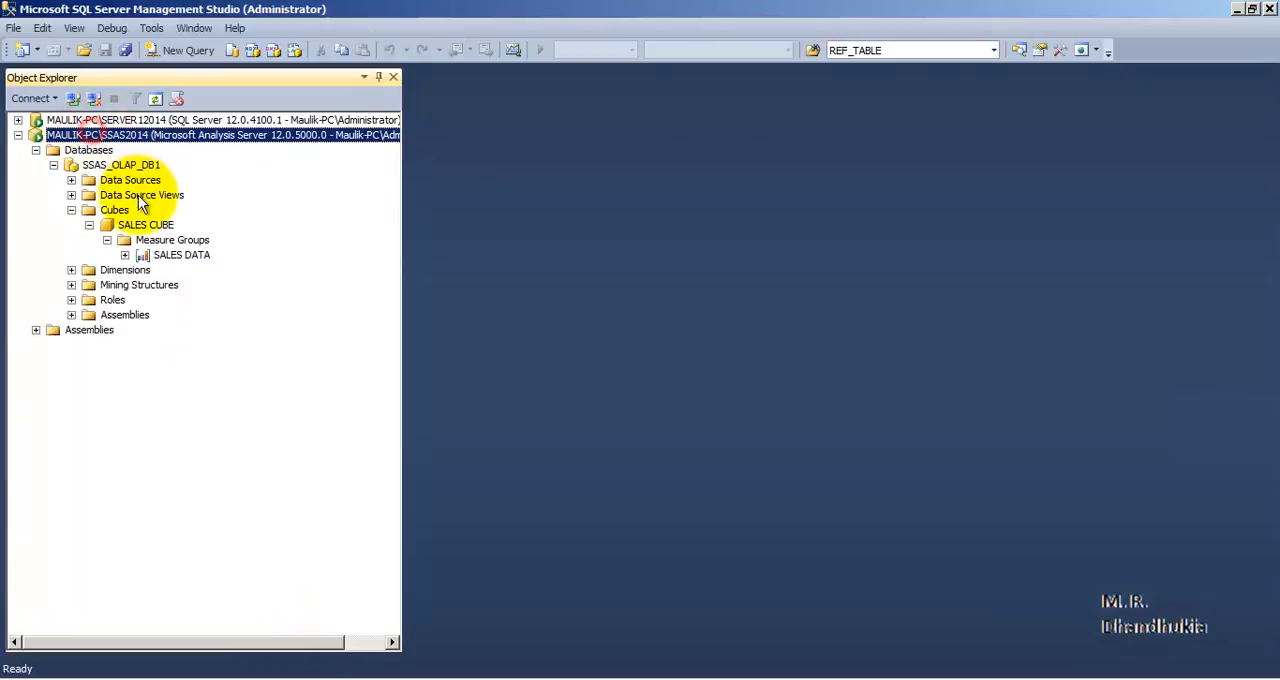
left_click(105, 165)
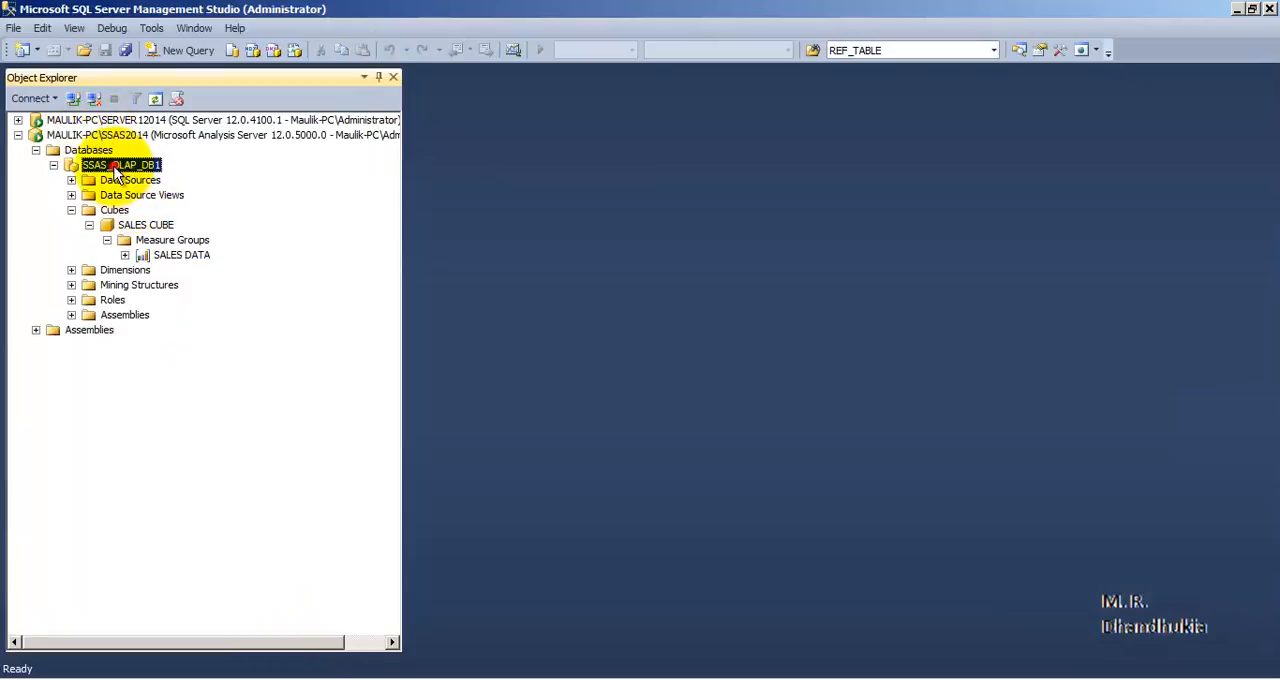
left_click(155, 226)
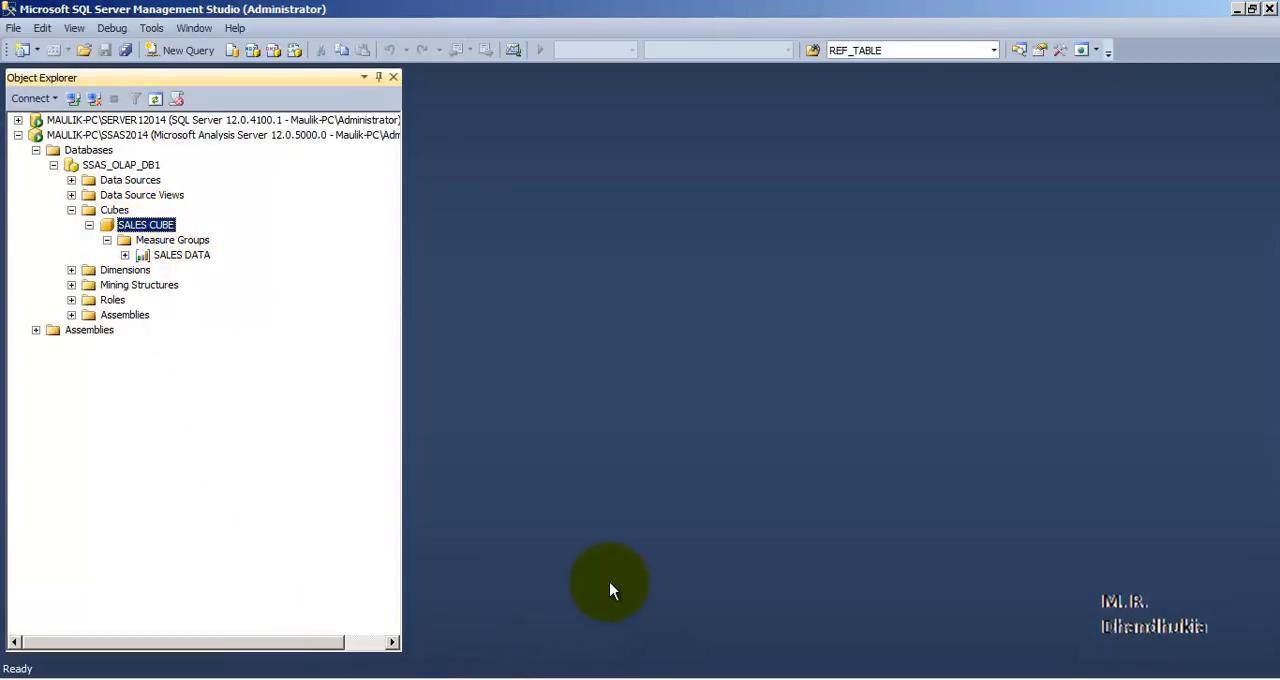
Open Microsoft Excel and start a data import into the blank workbook from Analysis Services
left_click(10, 672)
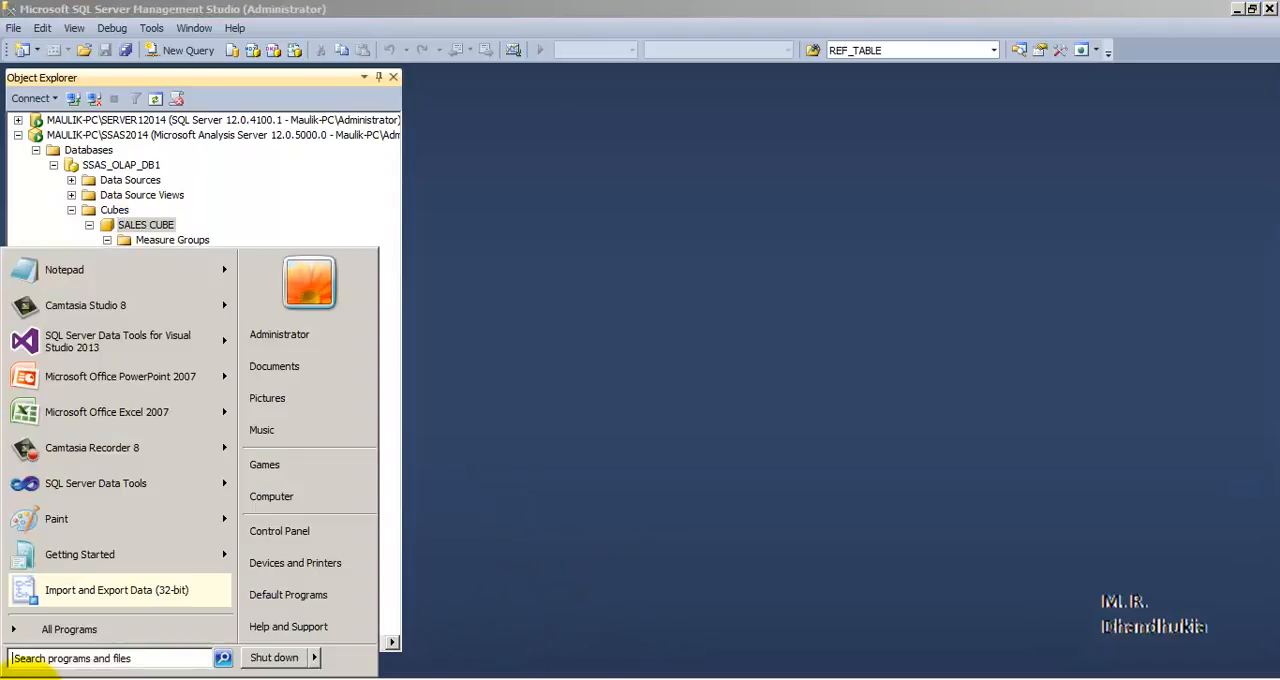
left_click(40, 411)
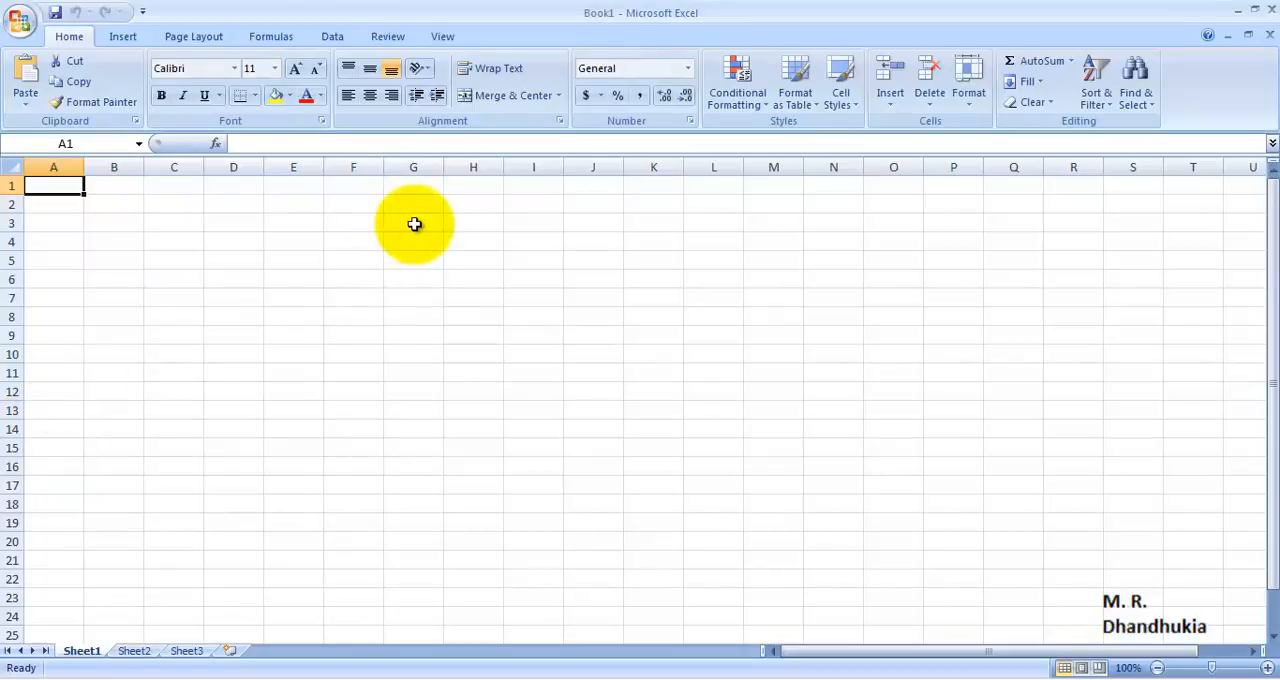
left_click(332, 36)
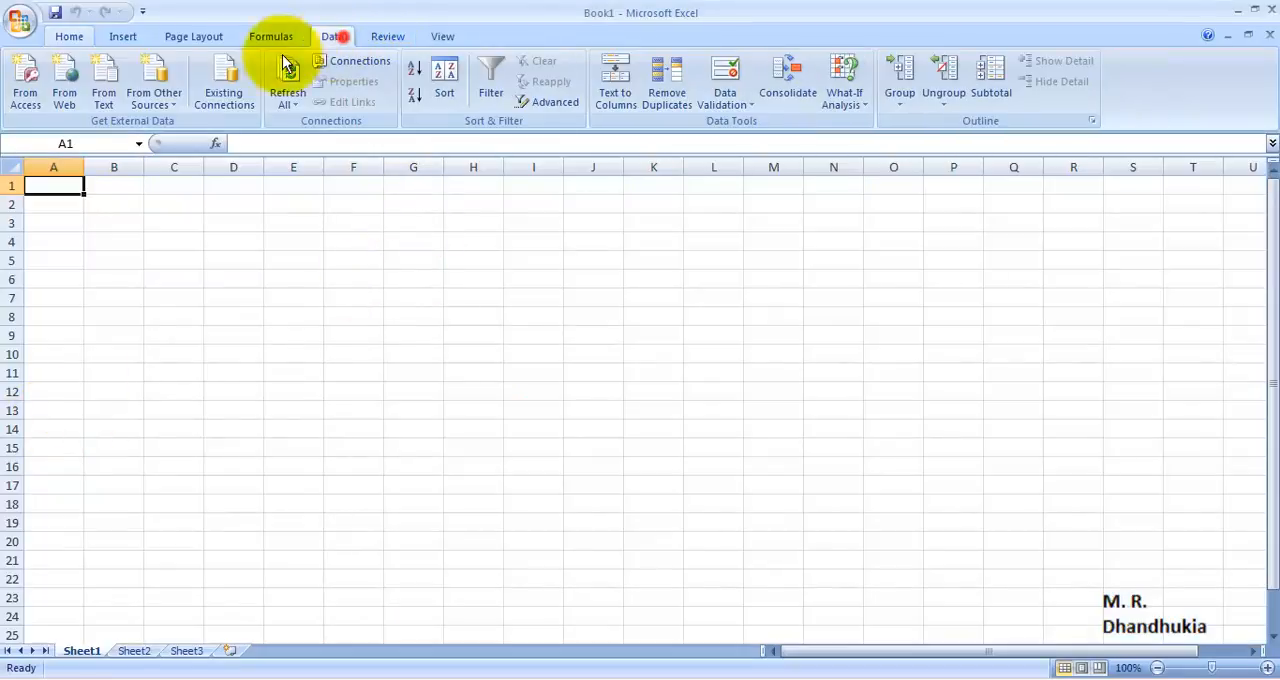
left_click(153, 95)
left_click(208, 178)
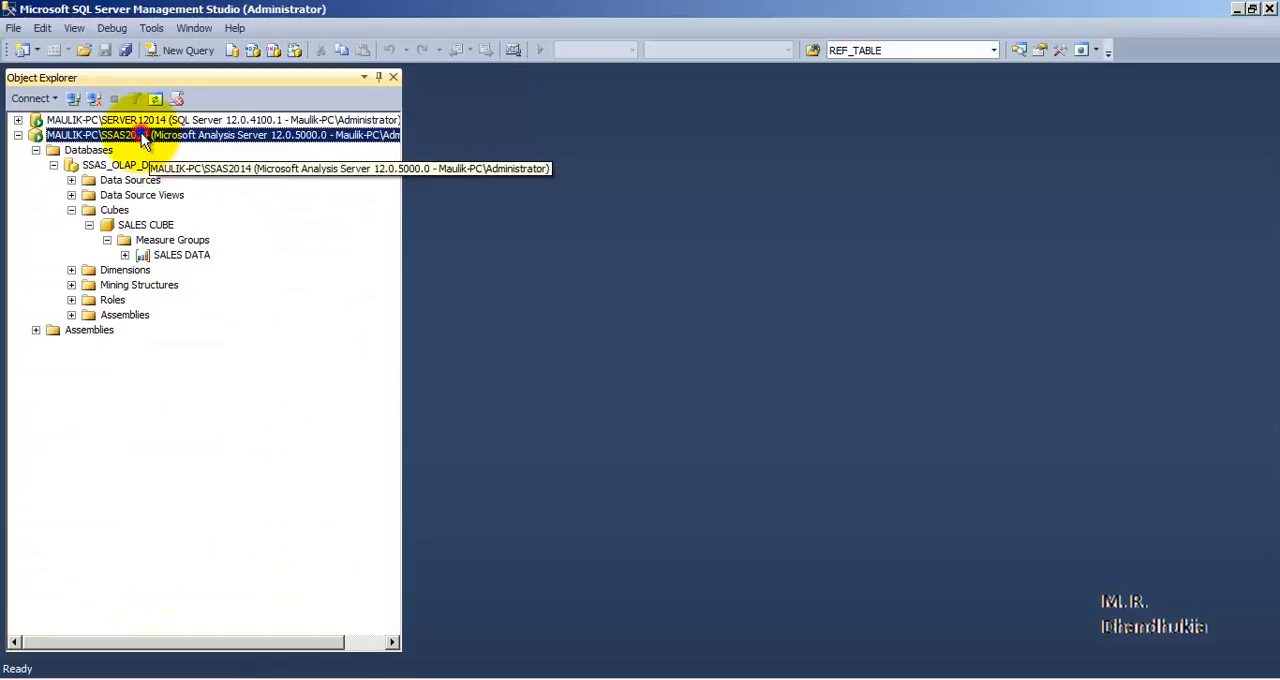
In SQL Server Management Studio, copy the Analysis Services server name from a new connection prompt and dismiss the prompt
right_click(165, 135)
left_click(183, 145)
right_click(691, 243)
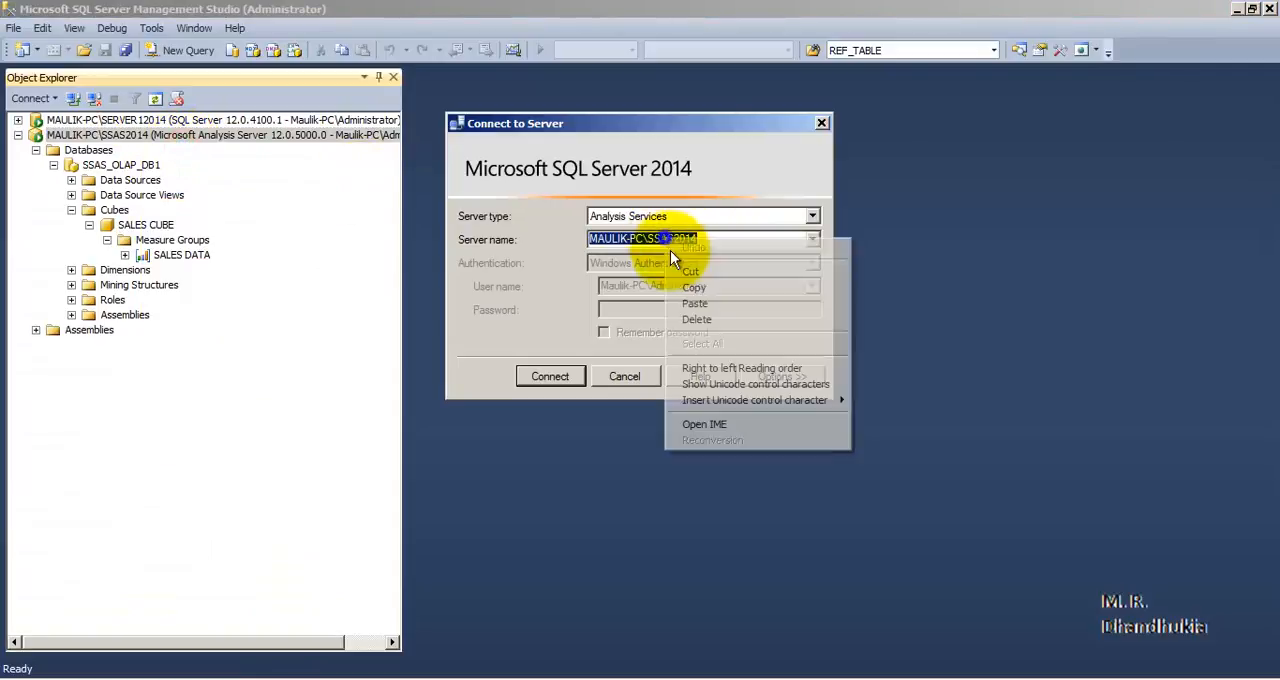
left_click(687, 282)
left_click(821, 123)
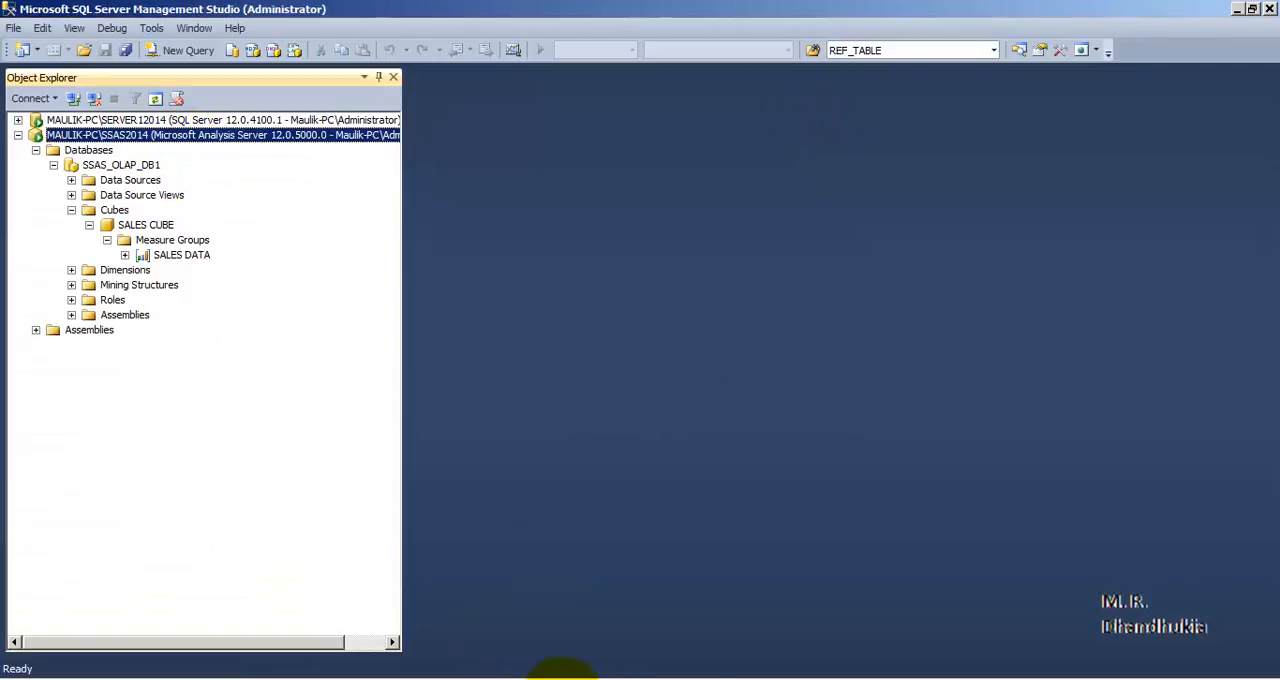
Back in Excel, paste the copied server name into the Data Connection Wizard and connect using Windows Authentication
left_click(700, 674)
right_click(361, 393)
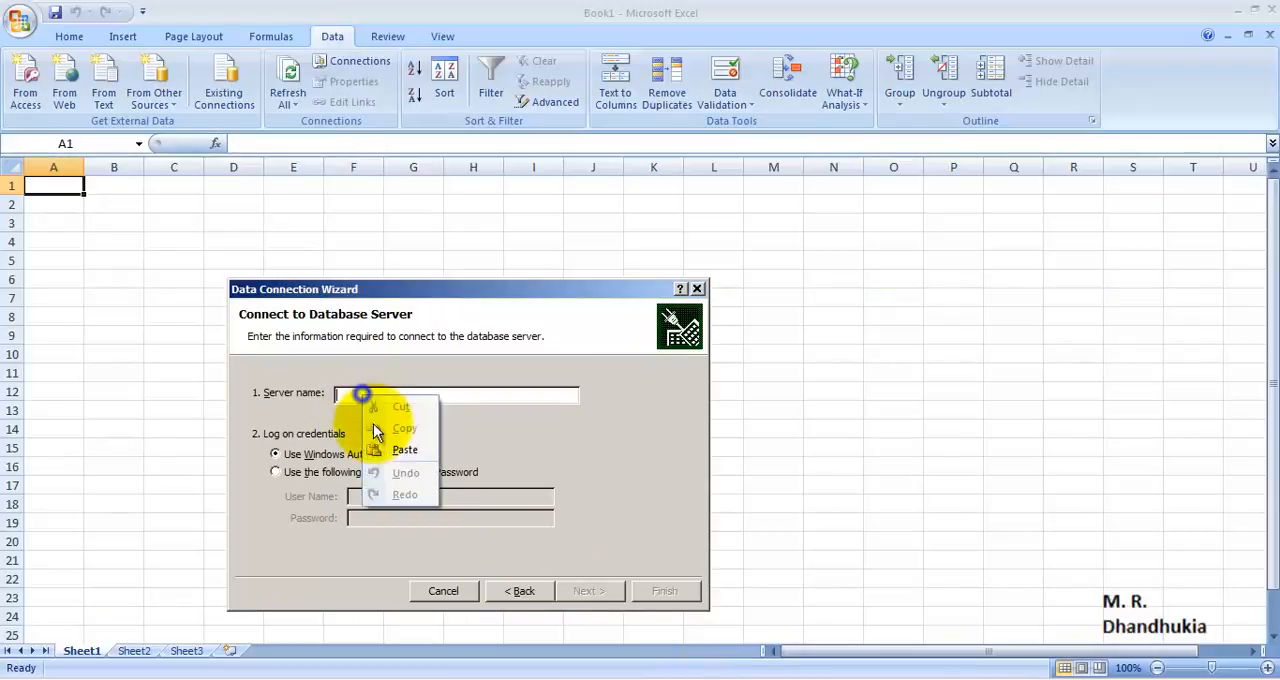
left_click(398, 450)
left_click(587, 590)
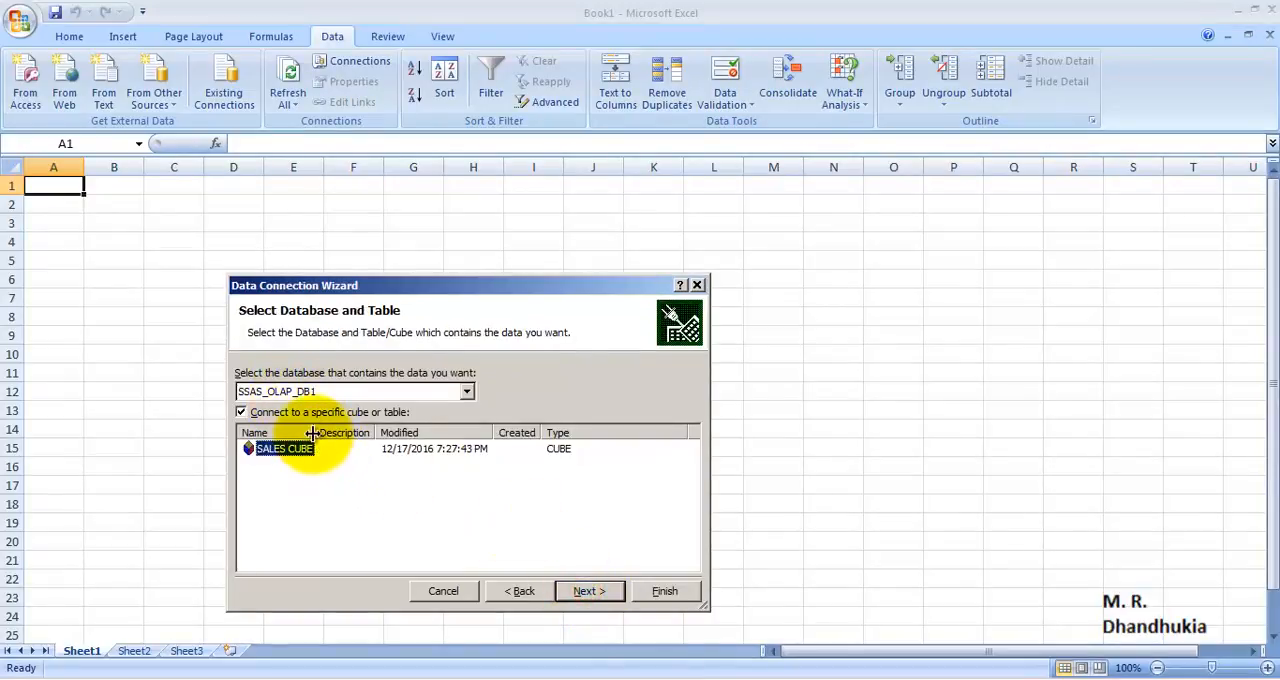
Choose the SALES CUBE in the SSAS_OLAP_DB1 database and finish the data connection with its default file name
left_click_drag(312, 432, 358, 432)
left_click(467, 391)
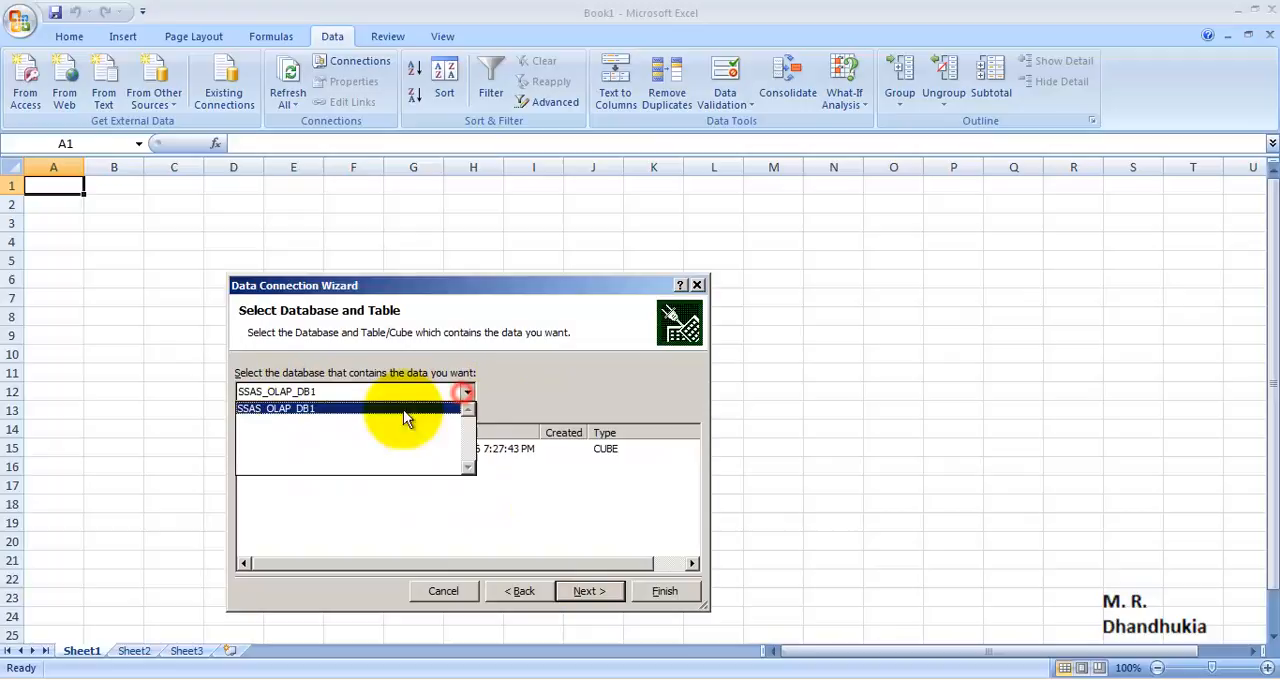
left_click(460, 528)
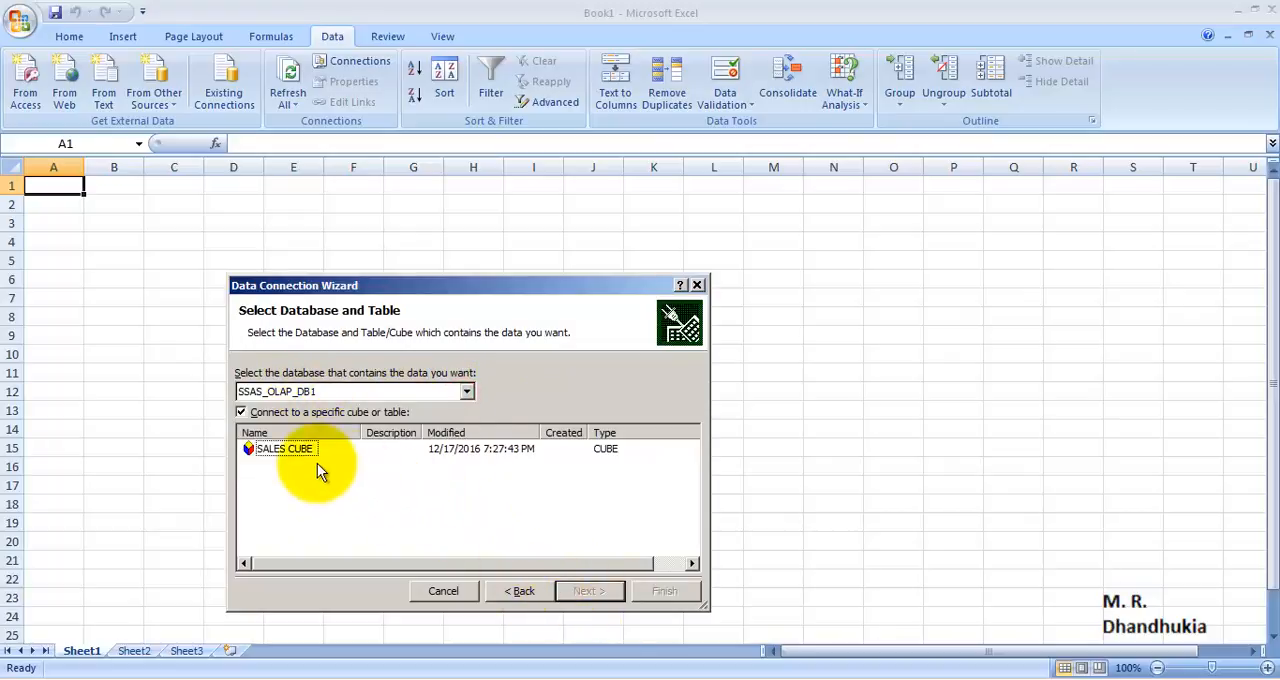
left_click(288, 449)
left_click(600, 591)
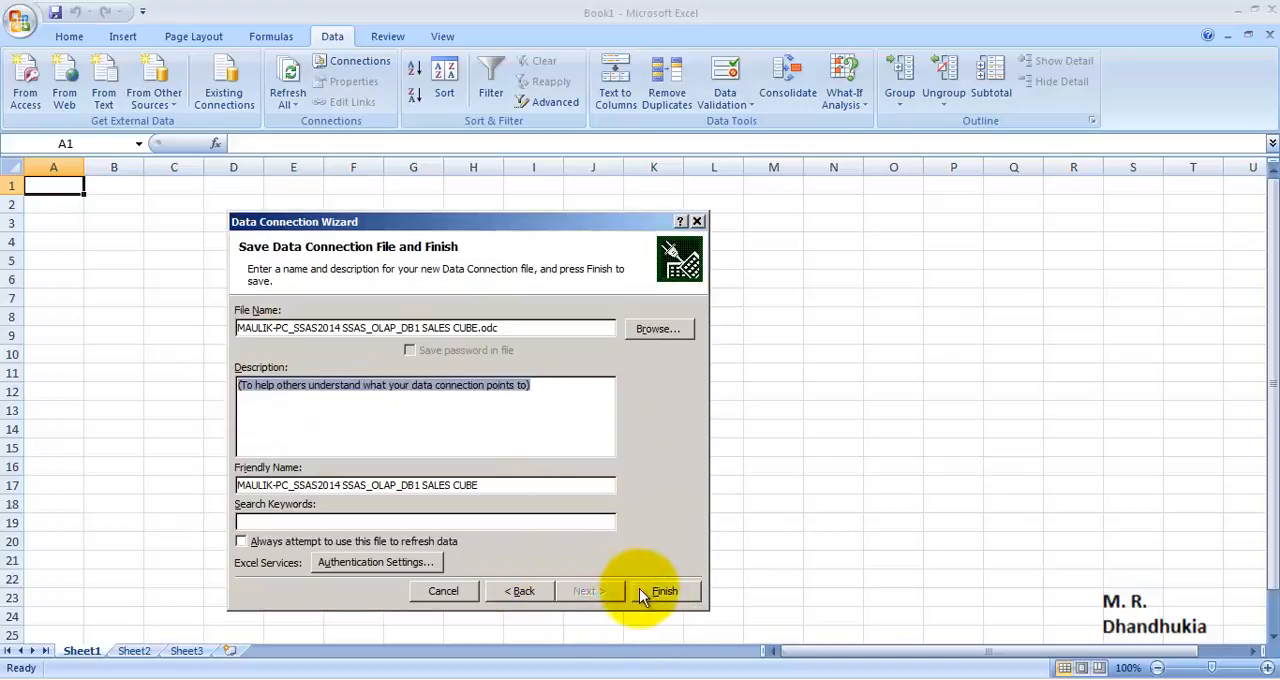
left_click(662, 591)
Import the cube as a PivotChart and PivotTable Report at cell A1 of the existing worksheet and close the PivotChart Filter Pane
left_click(617, 400)
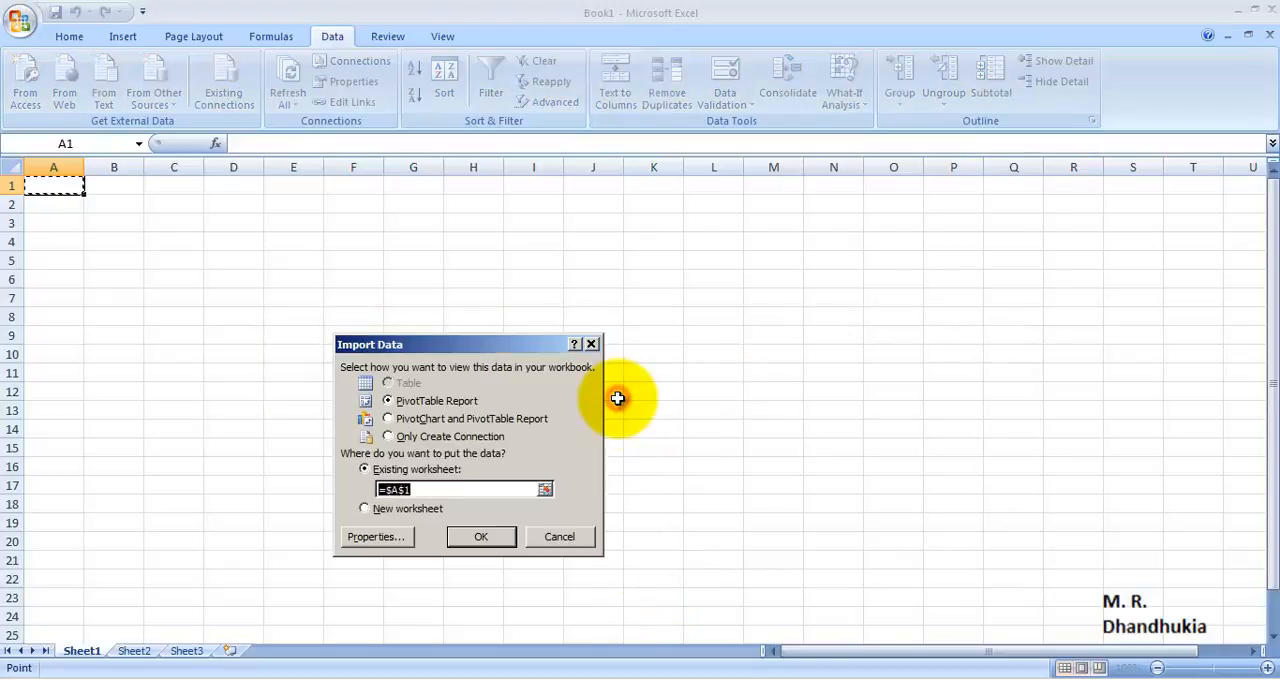
left_click(388, 418)
left_click(474, 537)
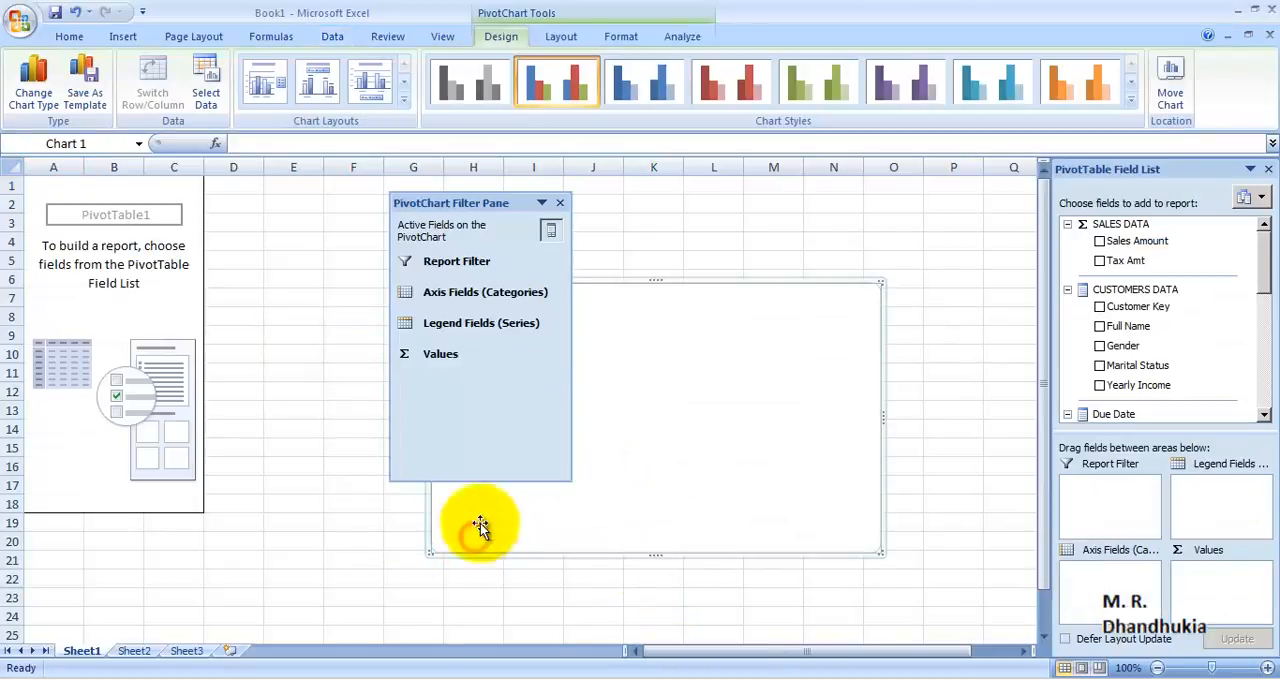
left_click(562, 206)
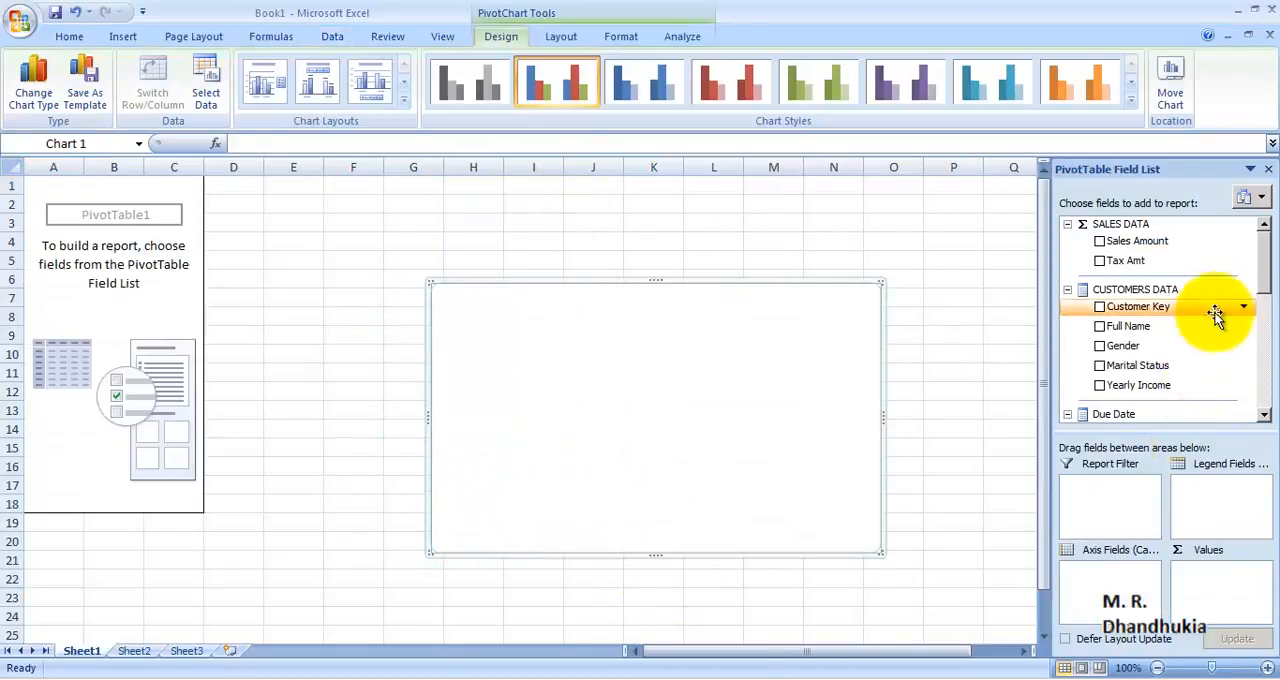
Add the Sales Amount measure and the English Product Name field from PRODUCTS DATA to the pivot report
left_click(1100, 242)
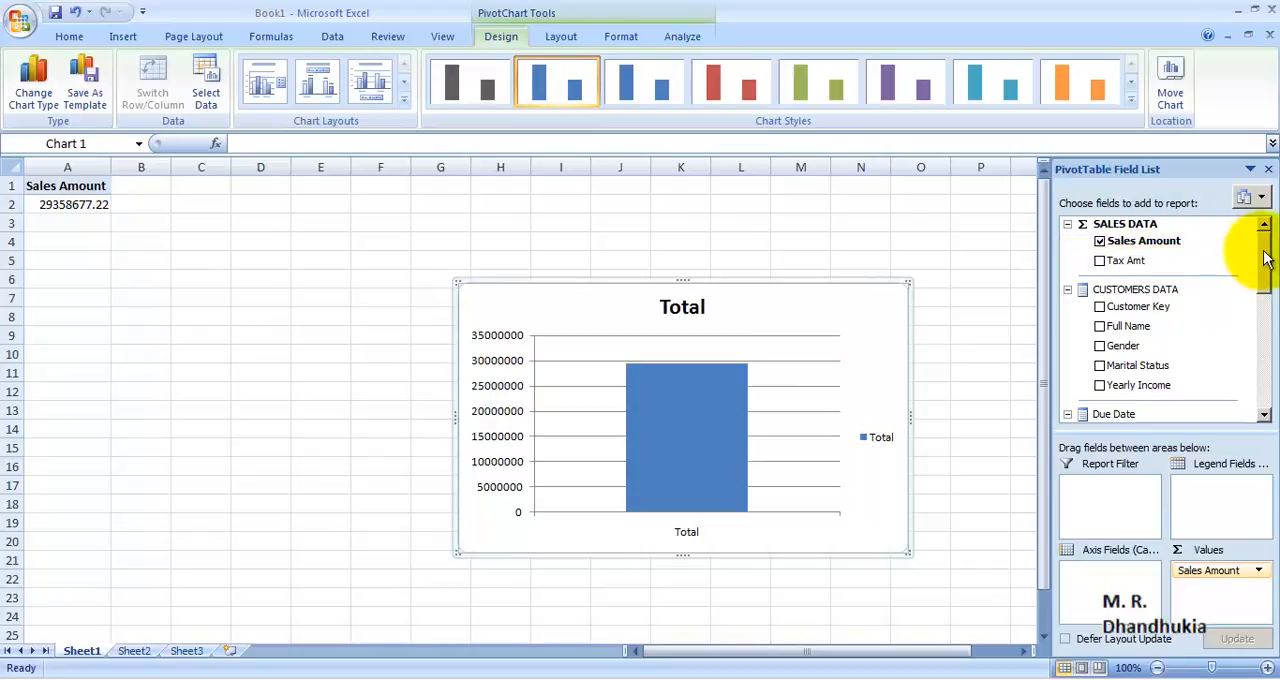
left_click_drag(1263, 254, 1266, 370)
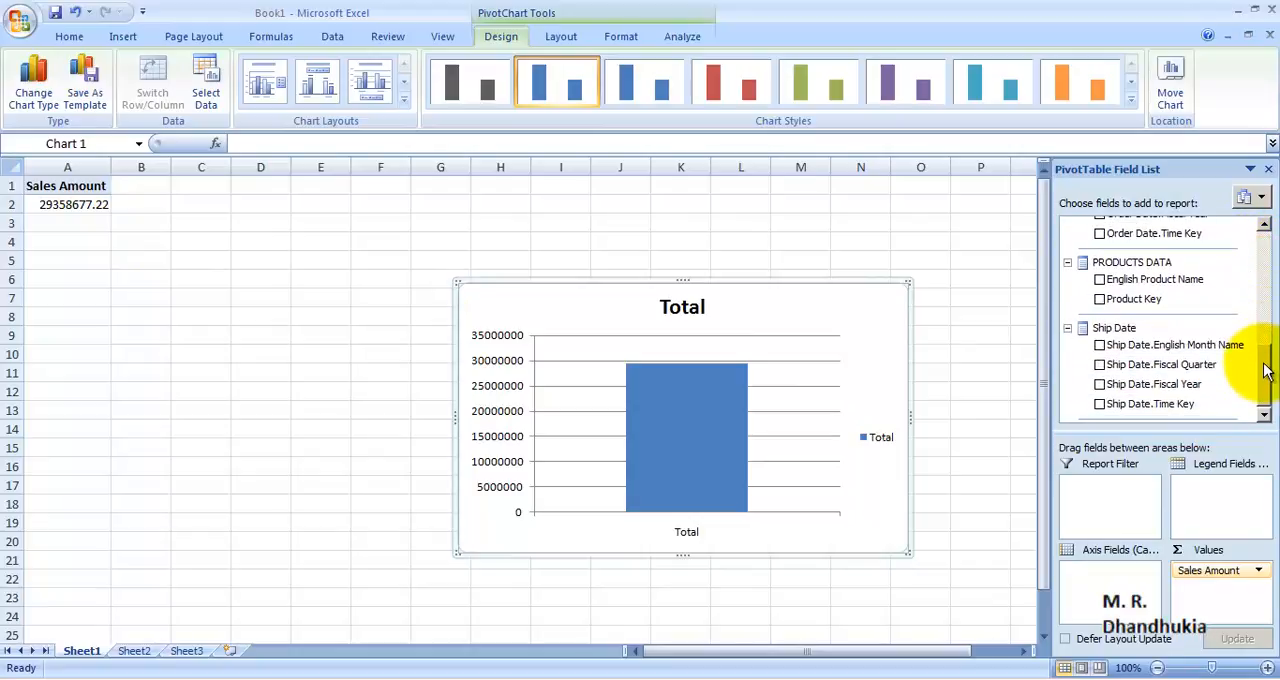
double_click(1132, 264)
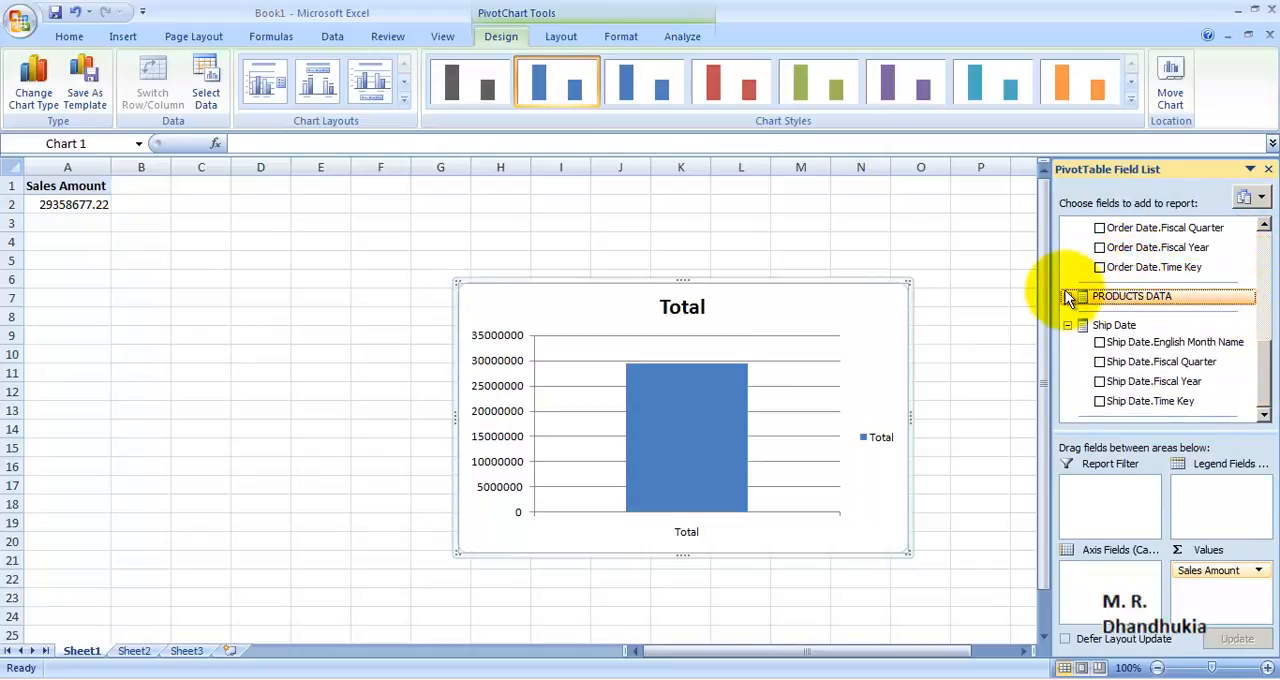
left_click(1067, 296)
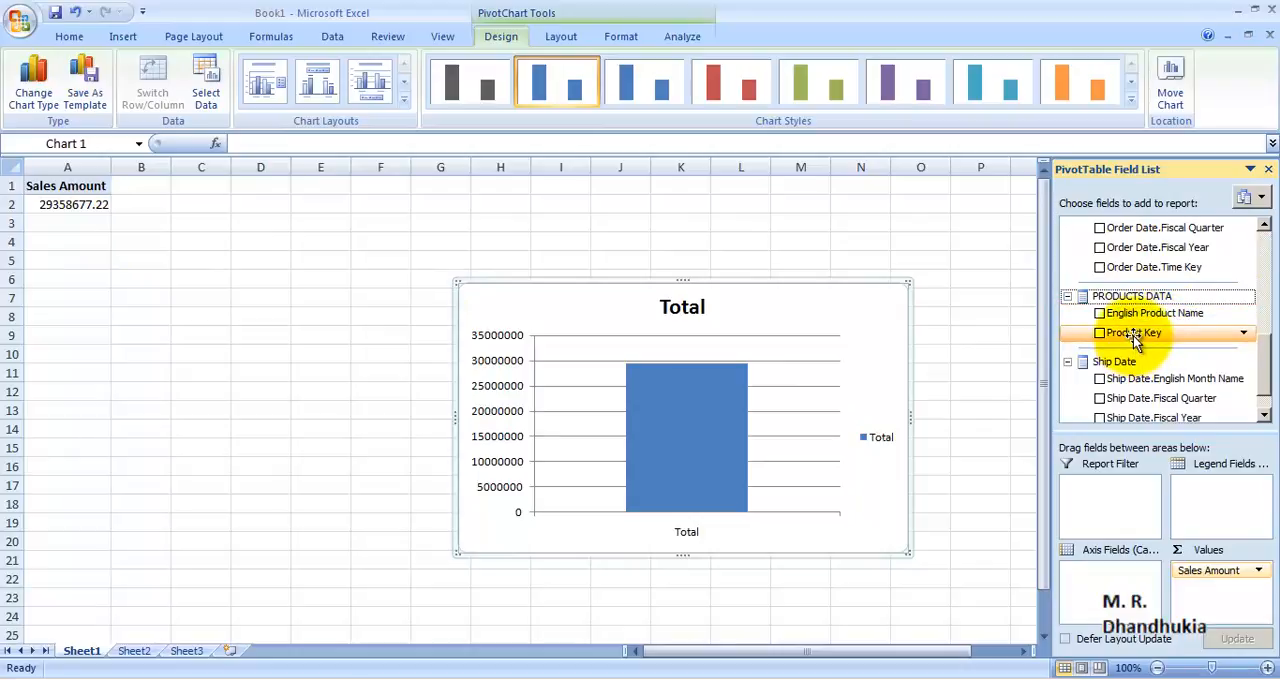
left_click(1100, 313)
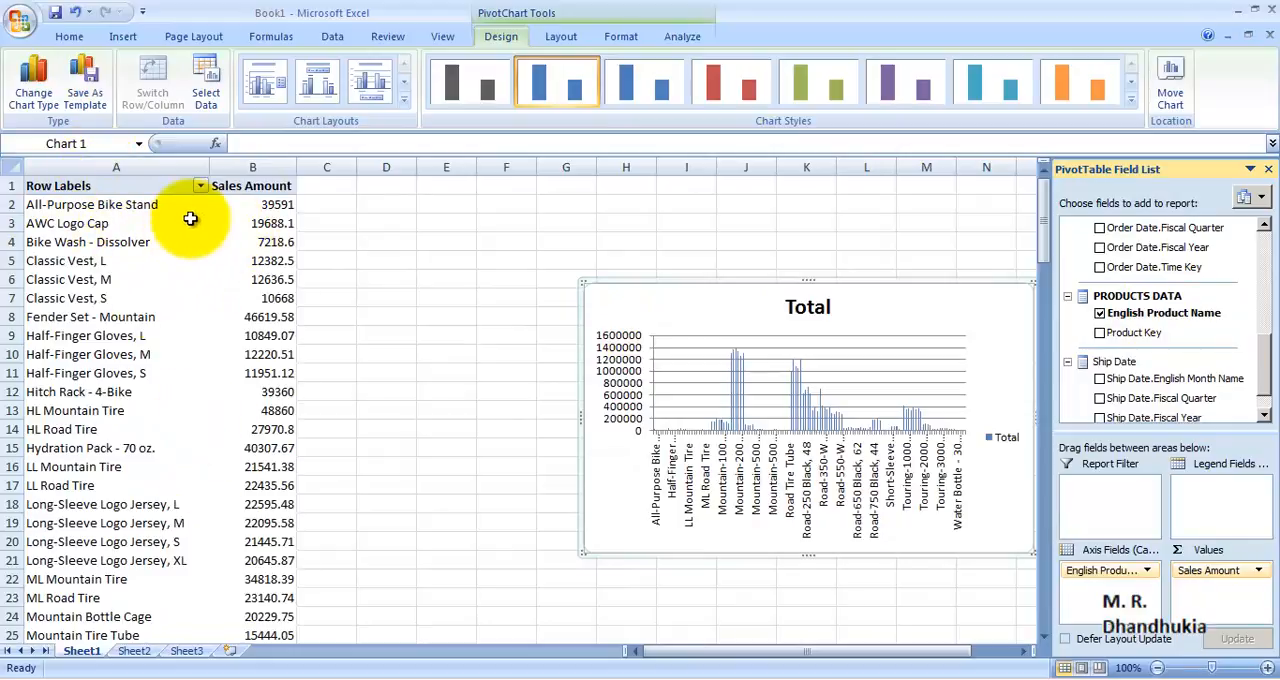
Examine the product names and their sales amounts in the pivot table
left_click(266, 205)
left_click(62, 206)
left_click(34, 411)
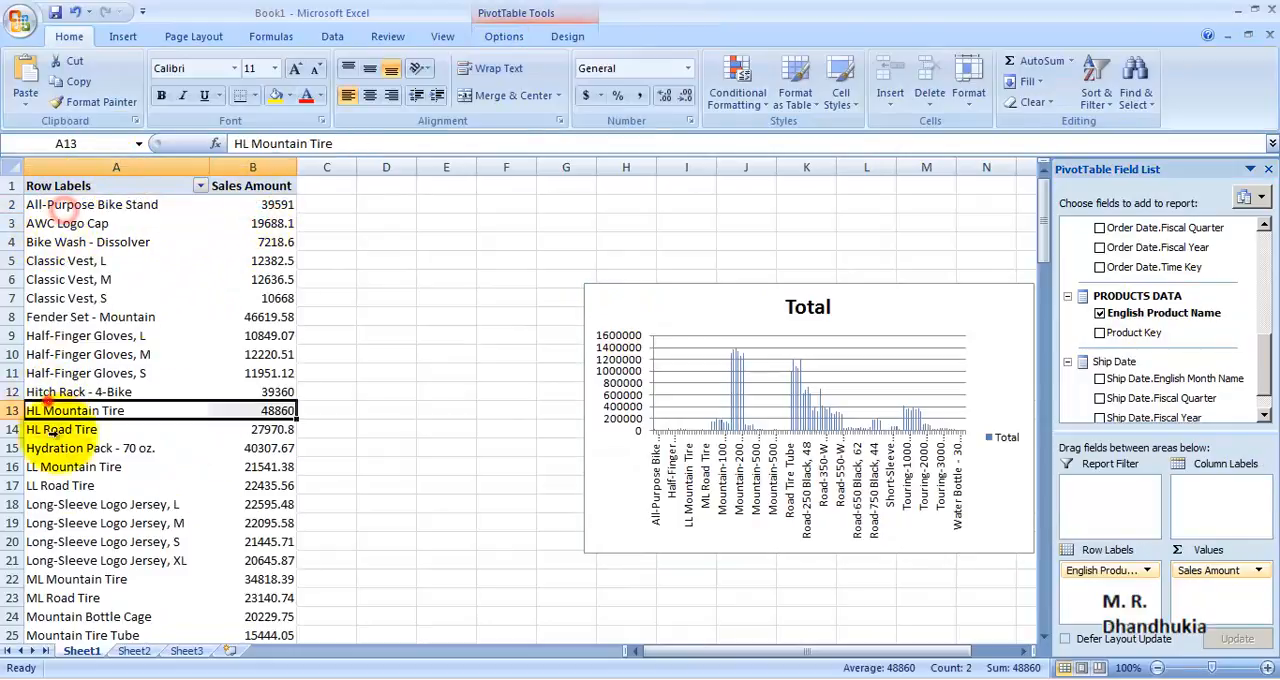
left_click(75, 496)
left_click(68, 385)
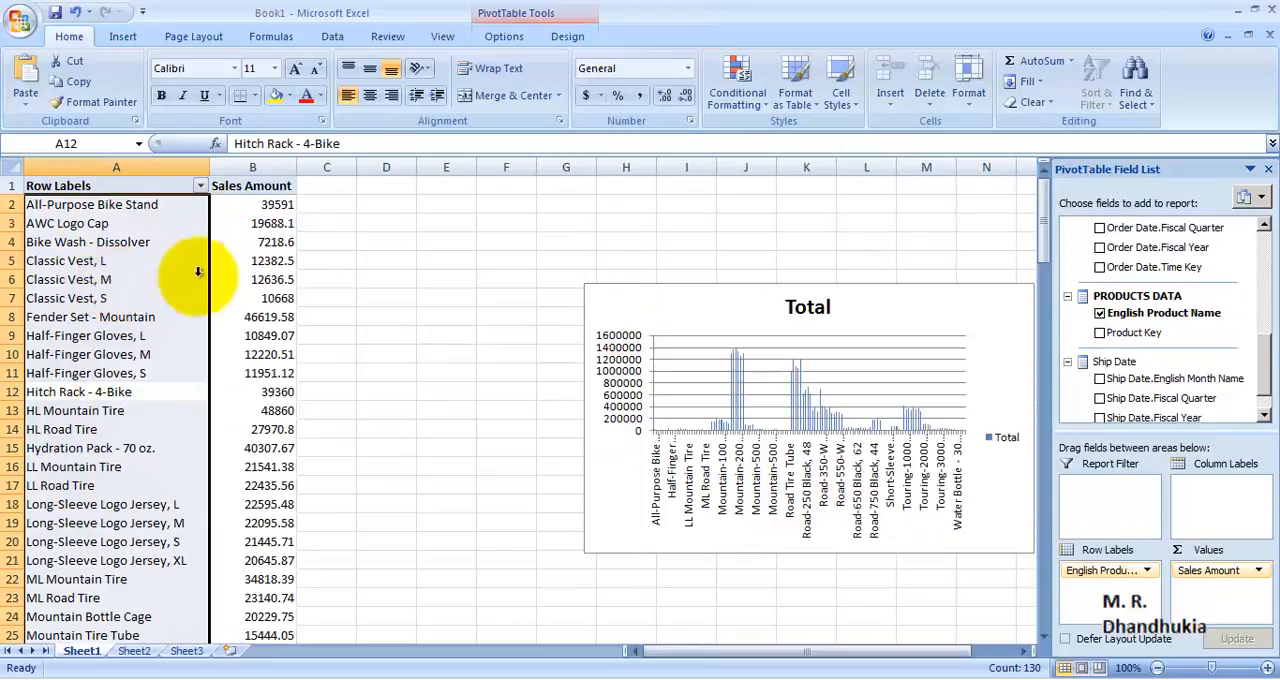
left_click(327, 297)
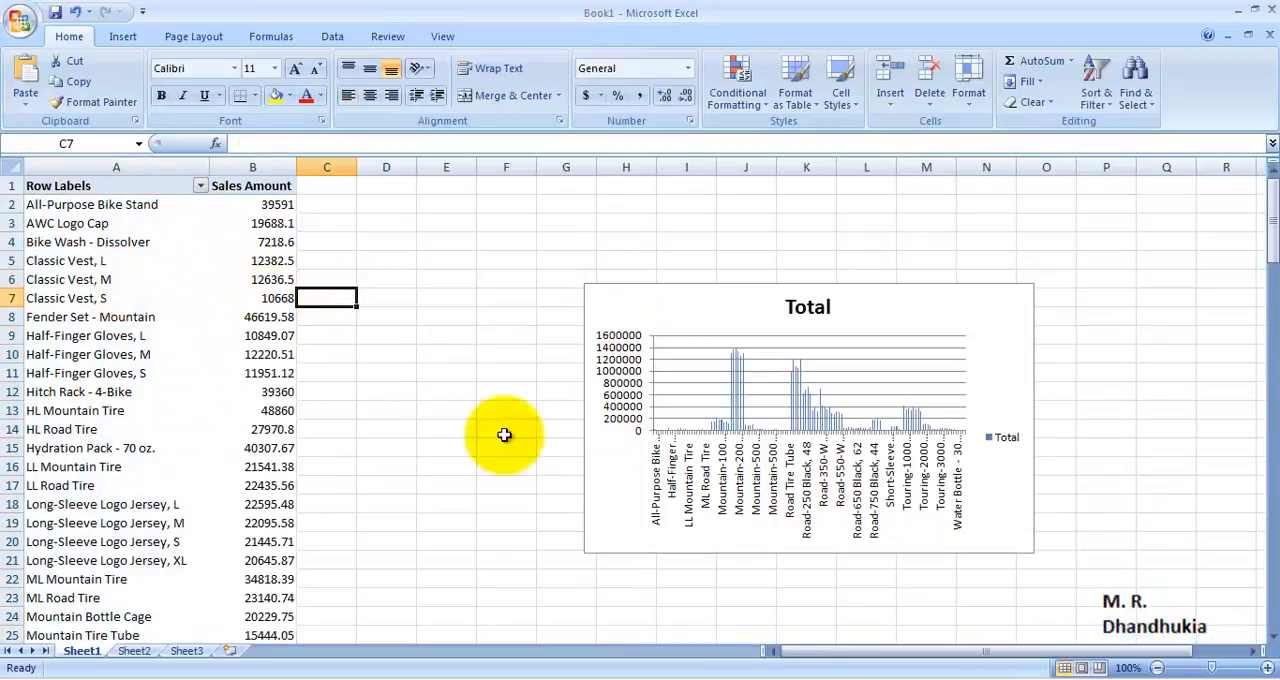
left_click(168, 318)
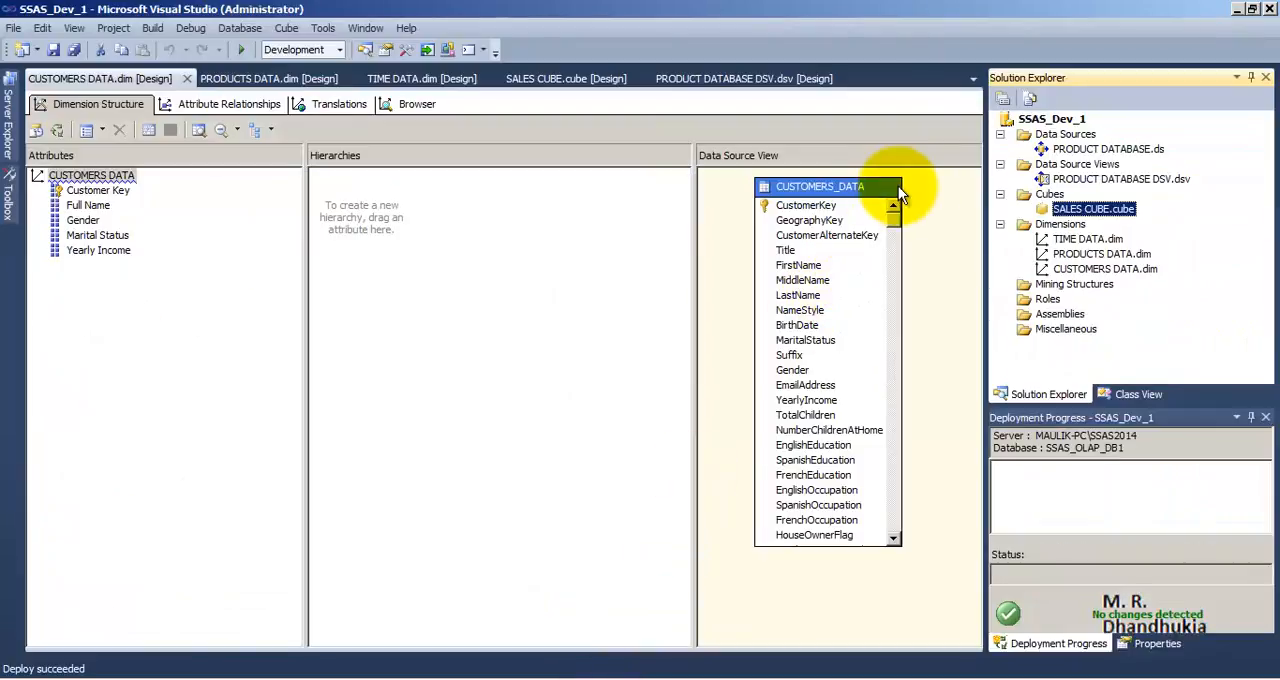
In the SSAS_Dev_1 Visual Studio project, open the PRODUCTS DATA dimension and enlarge the PRODUCTS_DATA table to show more columns
left_click(1052, 119)
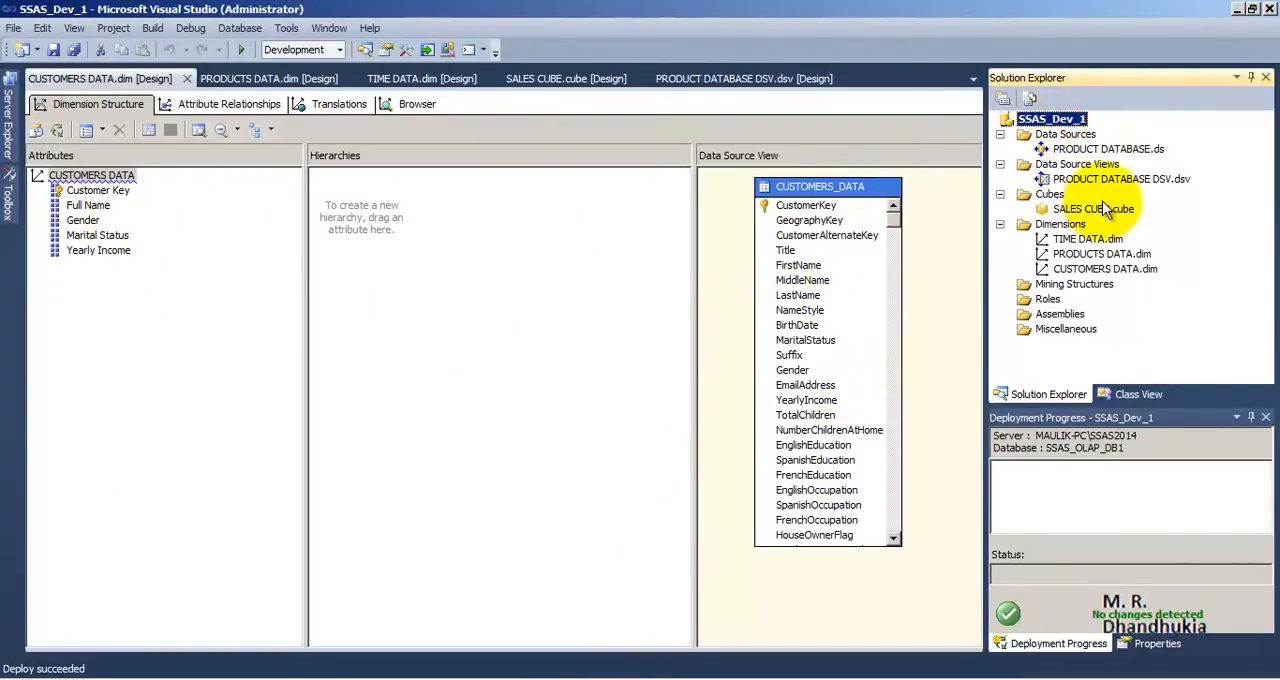
double_click(1095, 256)
left_click_drag(794, 323, 805, 214)
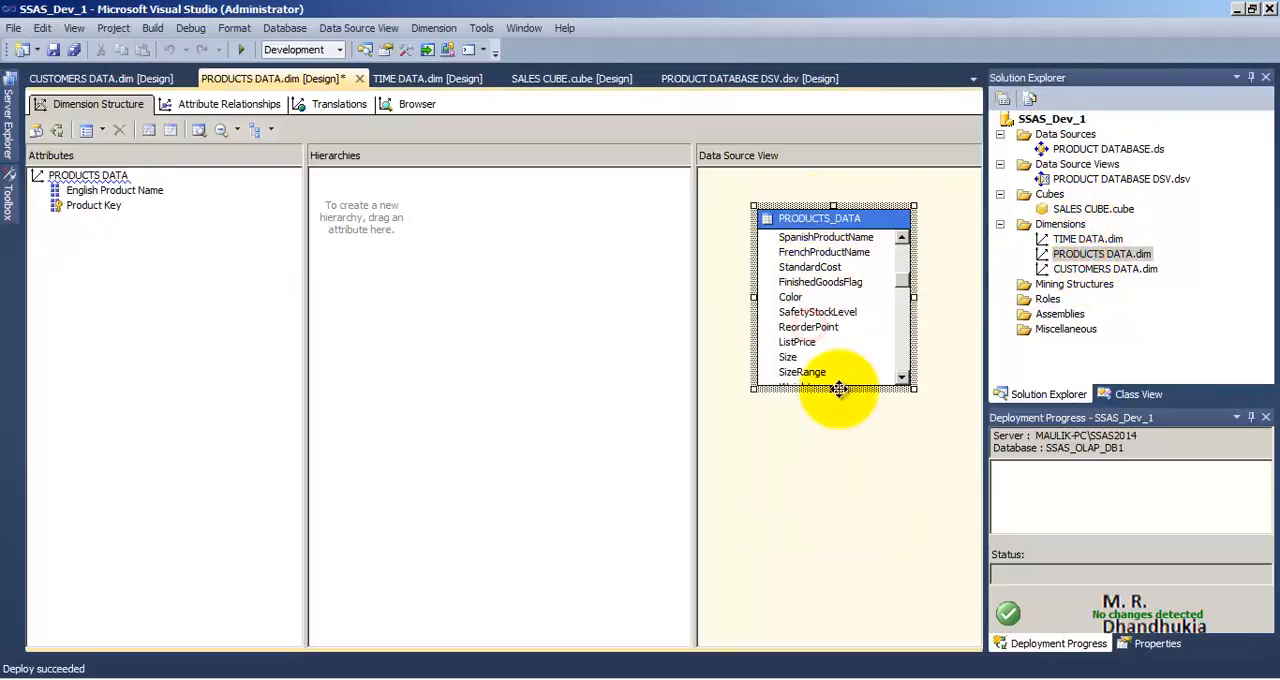
left_click_drag(840, 389, 837, 512)
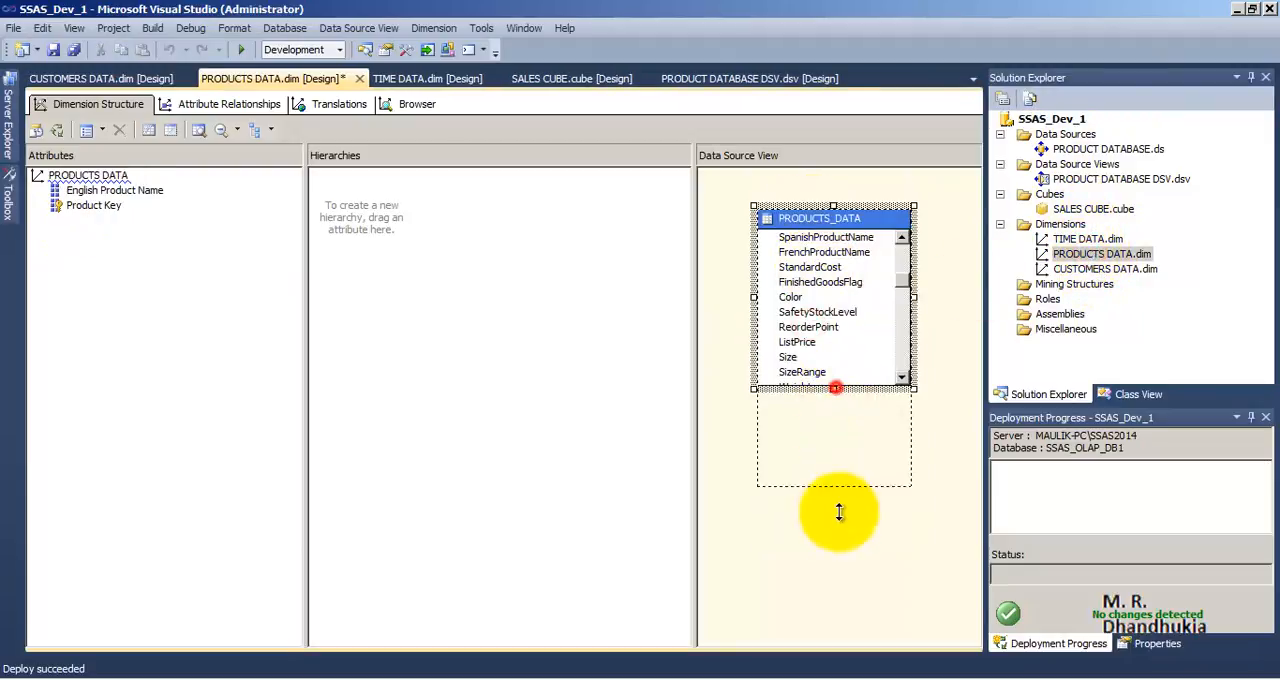
Add the Size column of PRODUCTS_DATA as an attribute of the PRODUCTS DATA dimension and save all project files
left_click(130, 194)
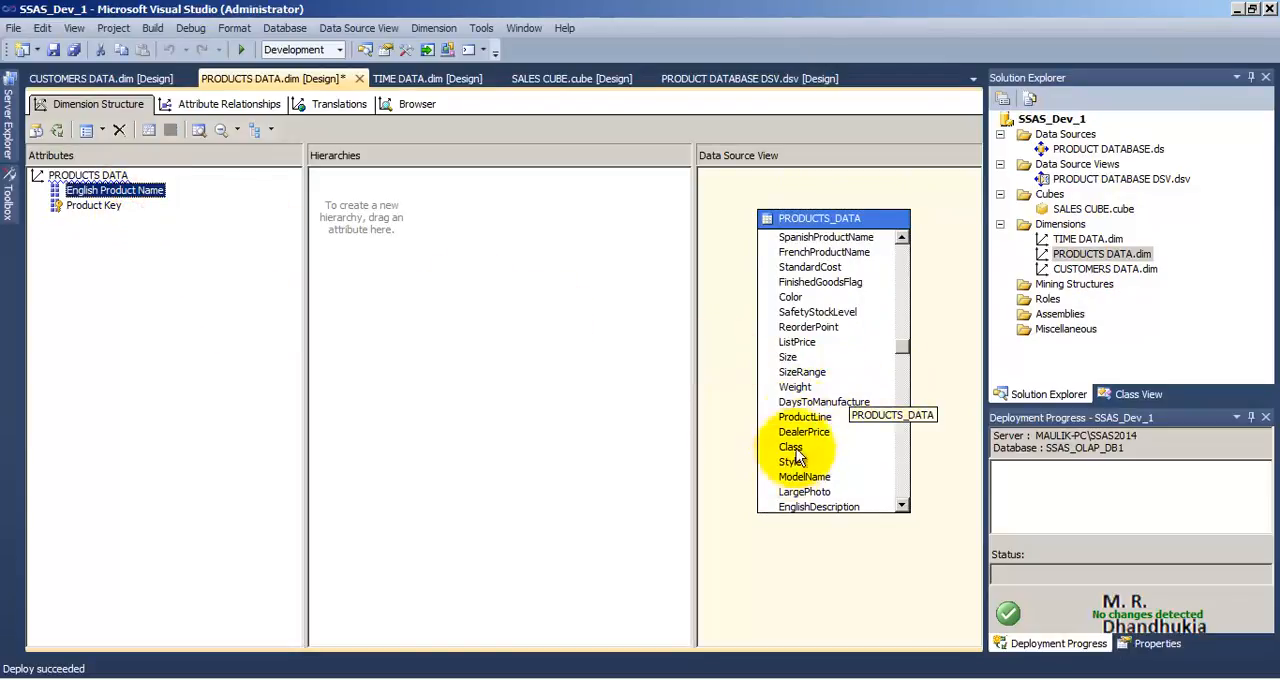
left_click_drag(800, 362, 72, 222)
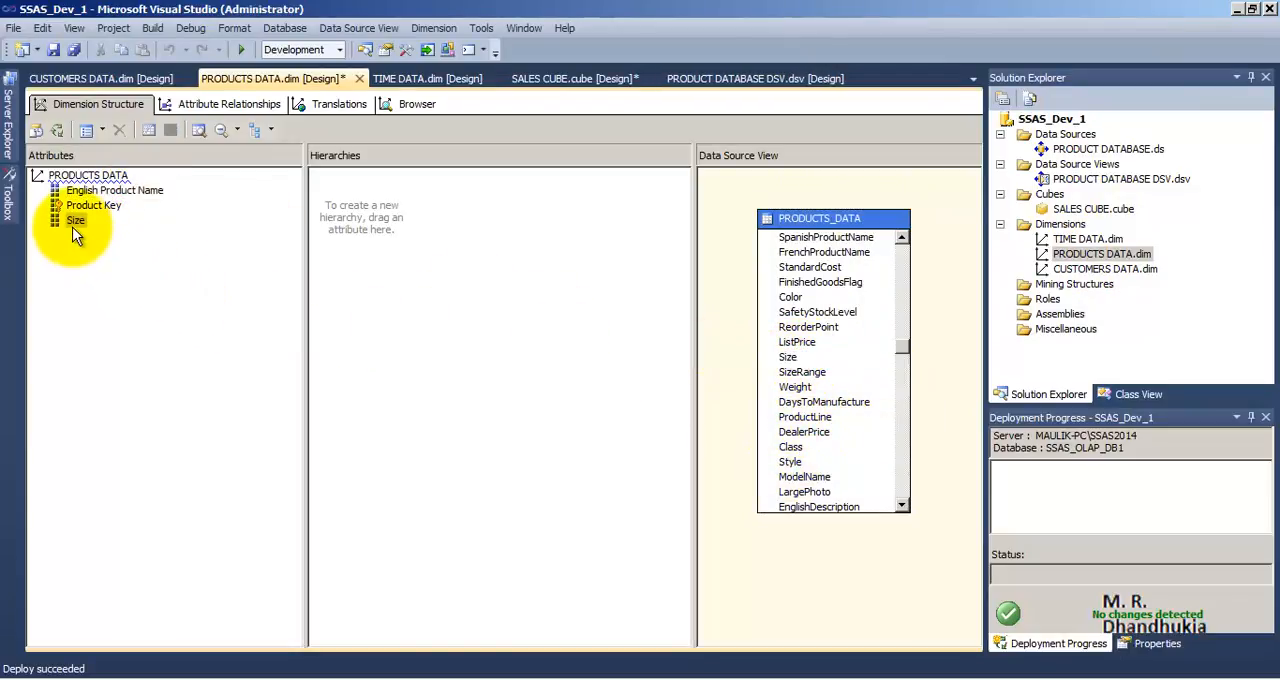
left_click(73, 50)
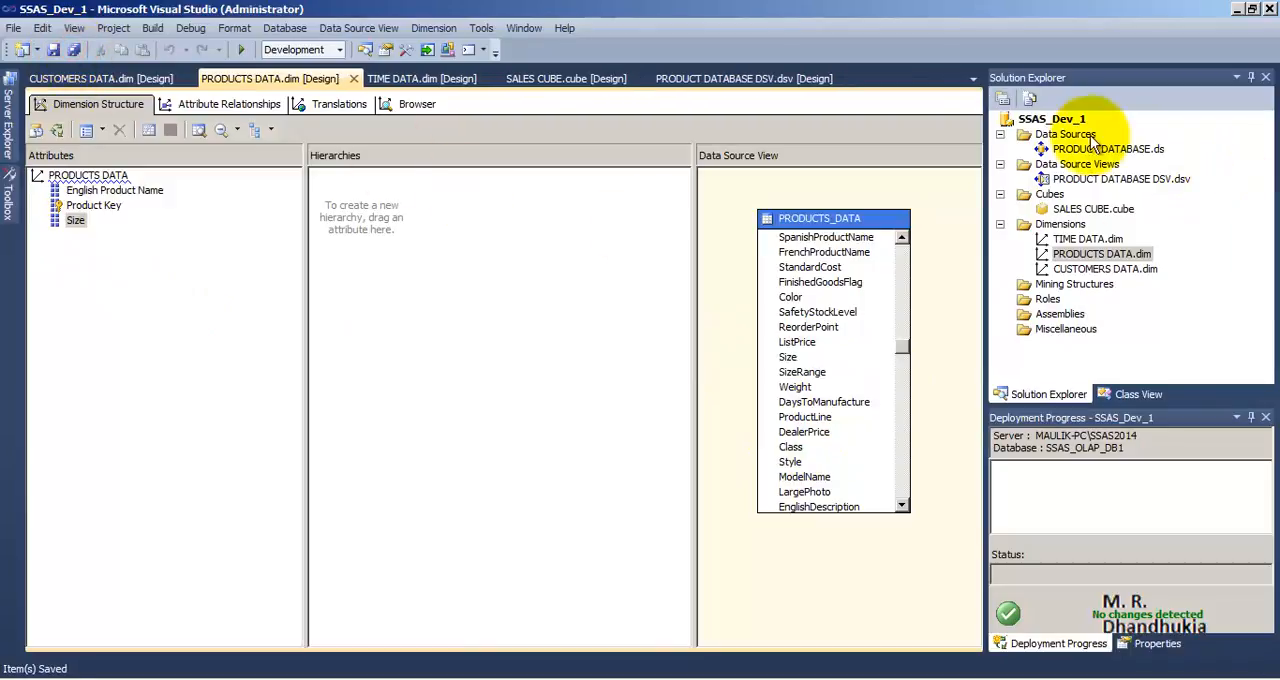
Look through the SSAS_Dev_1 project's process, build and deploy commands, and return to SQL Server Management Studio
left_click(1056, 120)
right_click(1056, 120)
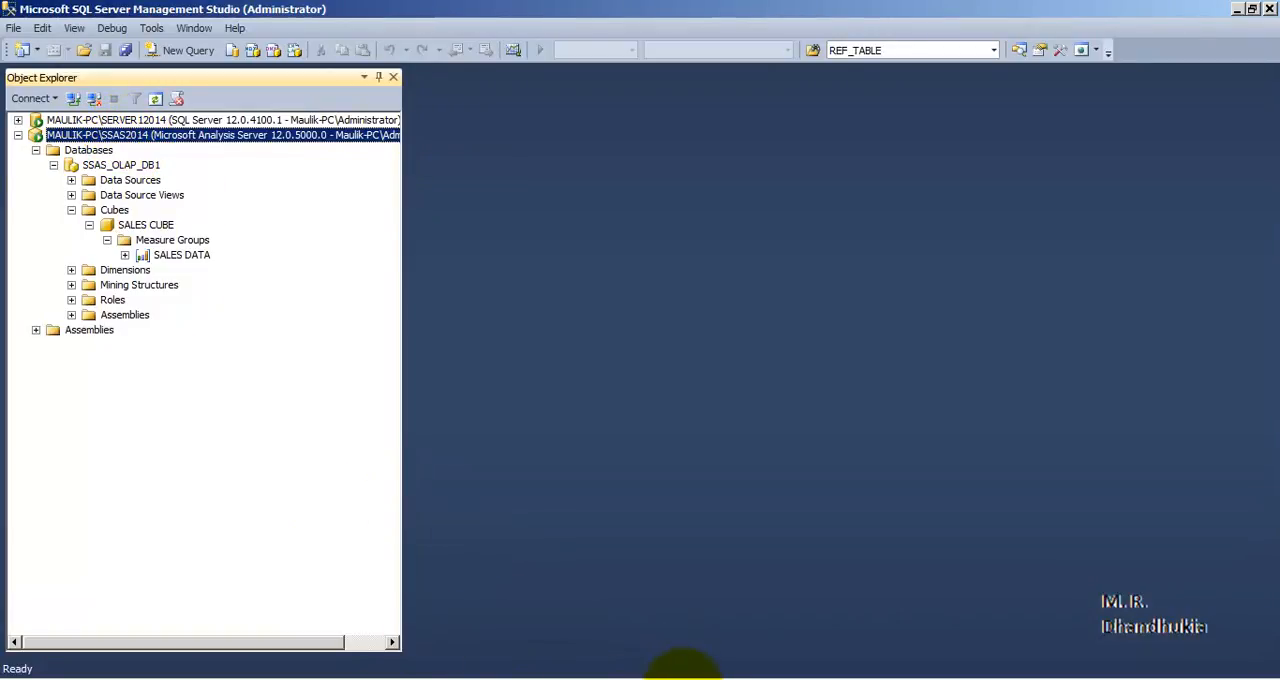
left_click(597, 679)
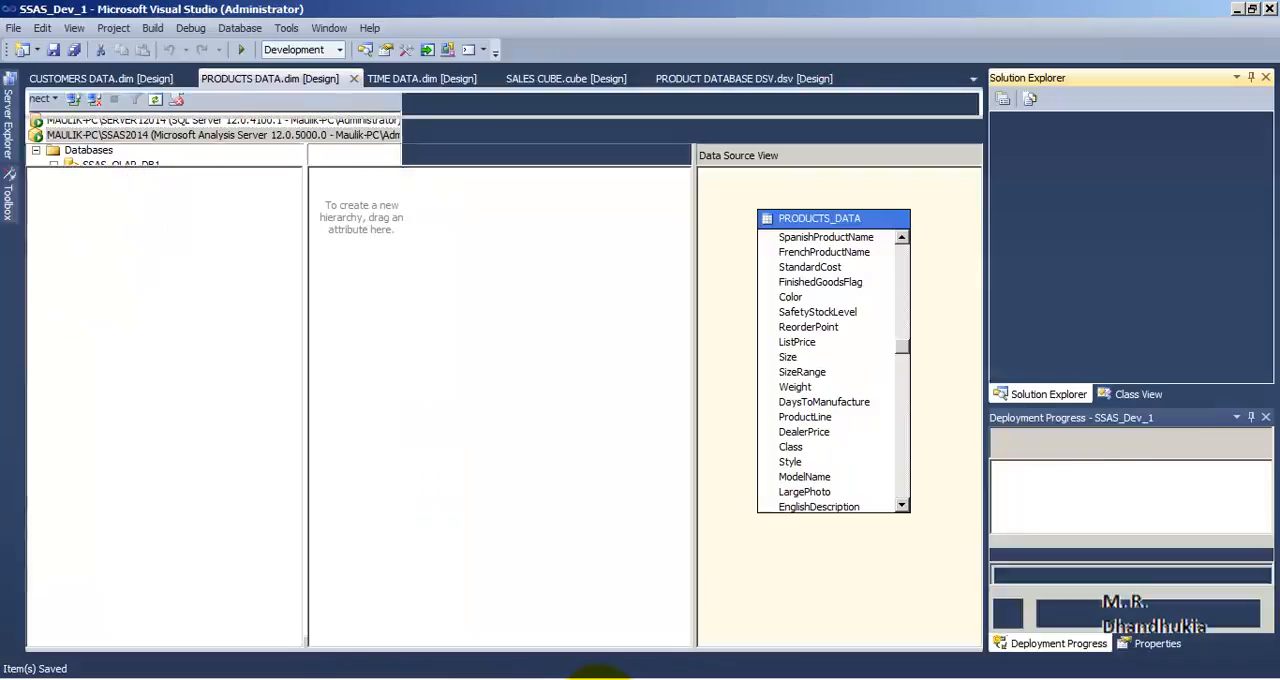
right_click(1050, 119)
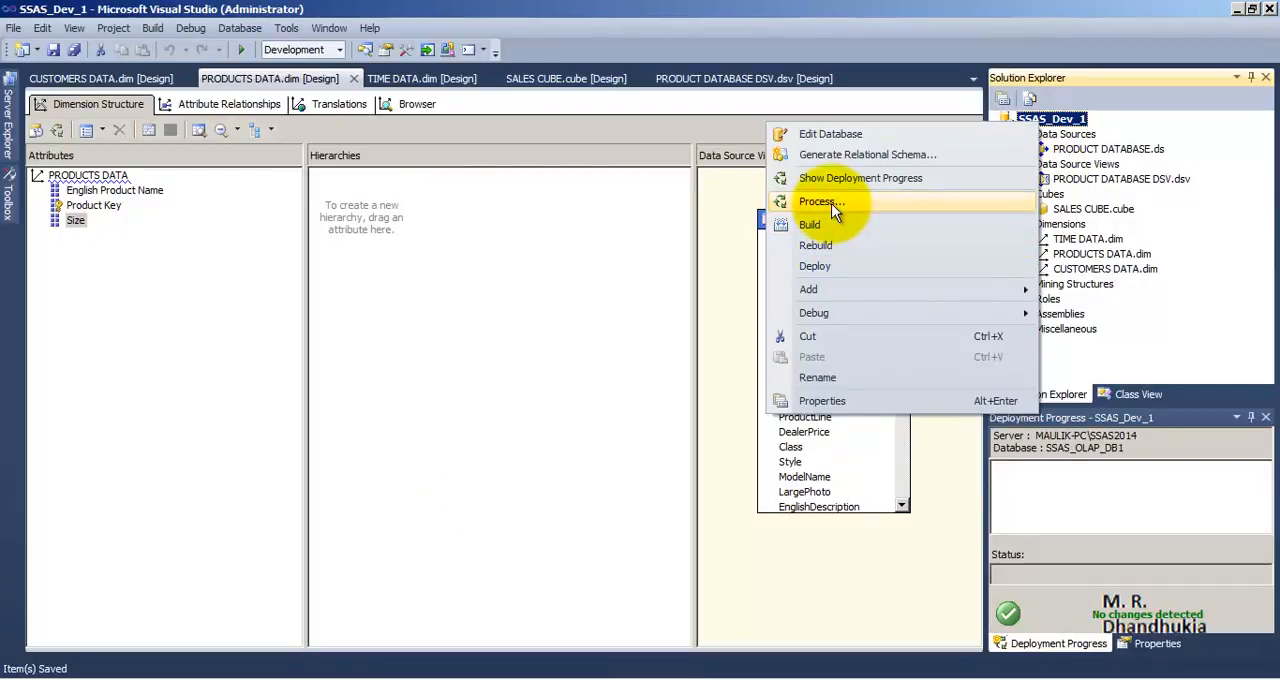
left_click(279, 679)
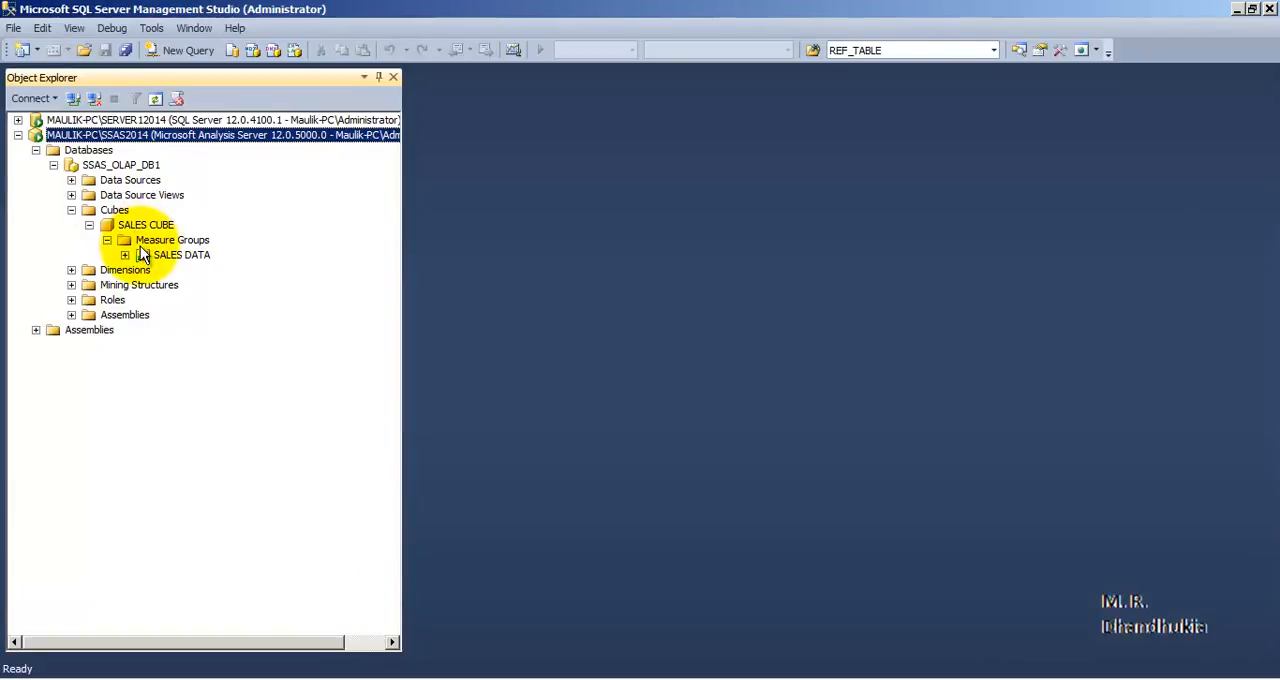
Look over the SQL Server instance, the SALES CUBE and the SSAS_OLAP_DB1 database in Object Explorer
left_click(31, 120)
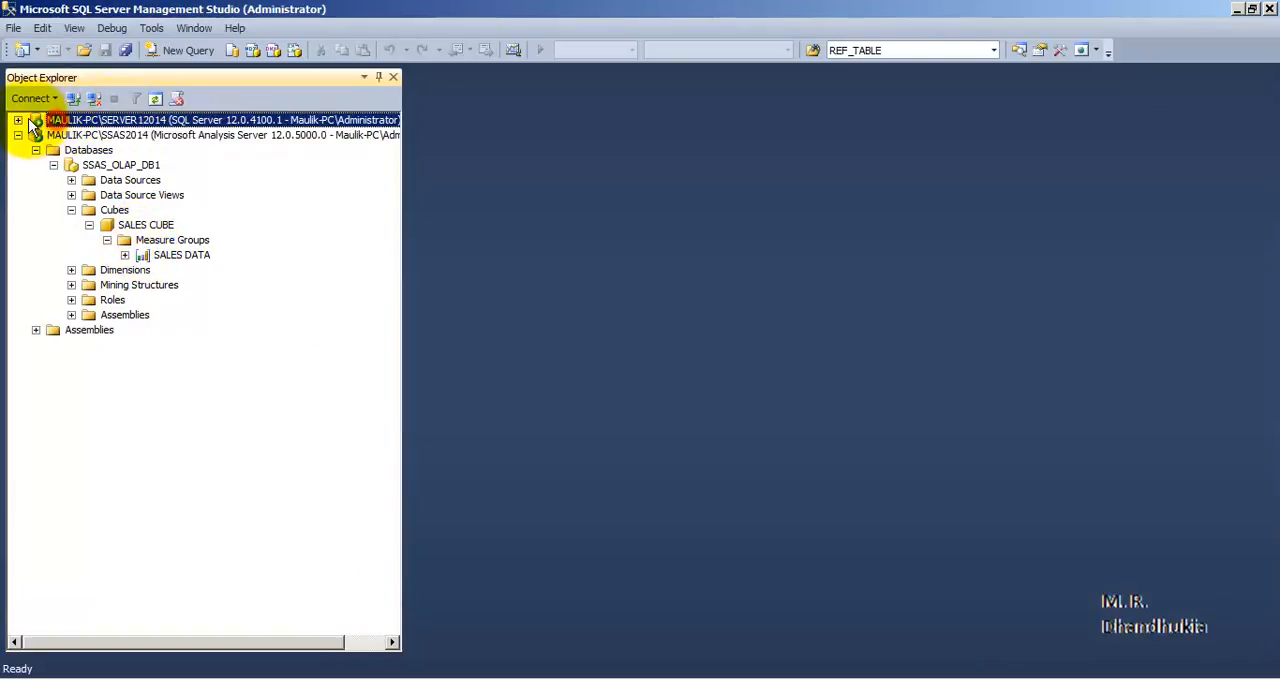
left_click(18, 120)
left_click(18, 120)
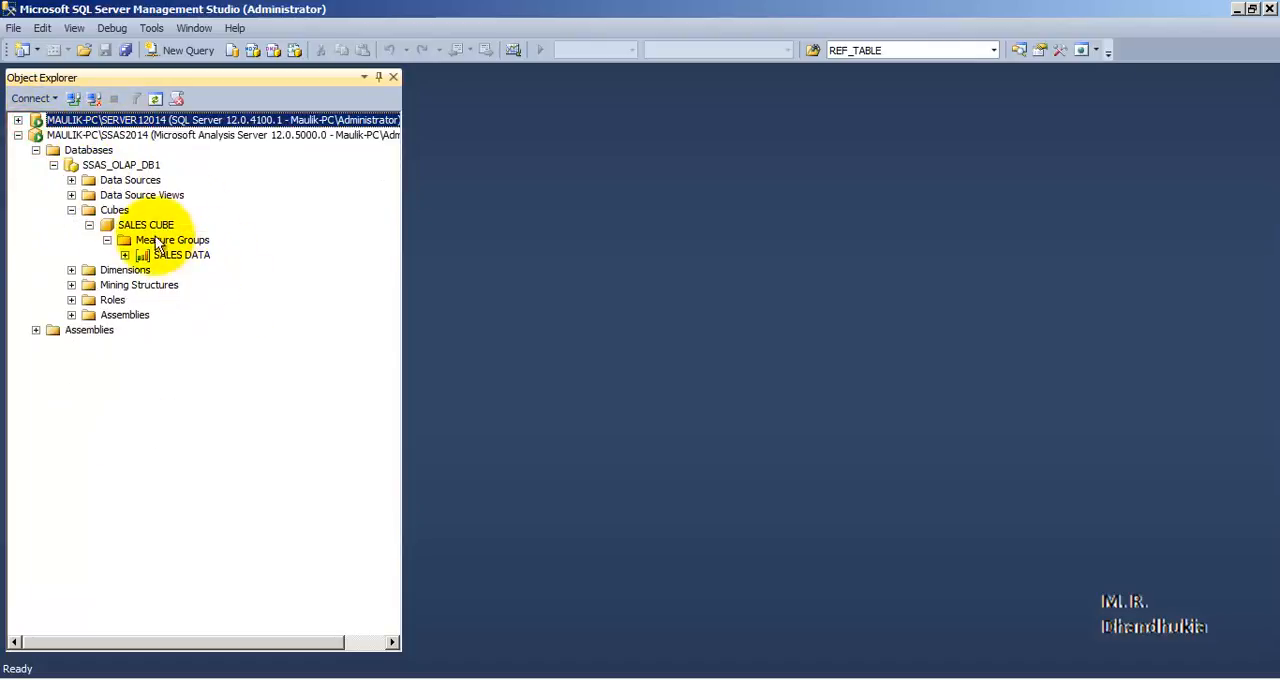
left_click(155, 225)
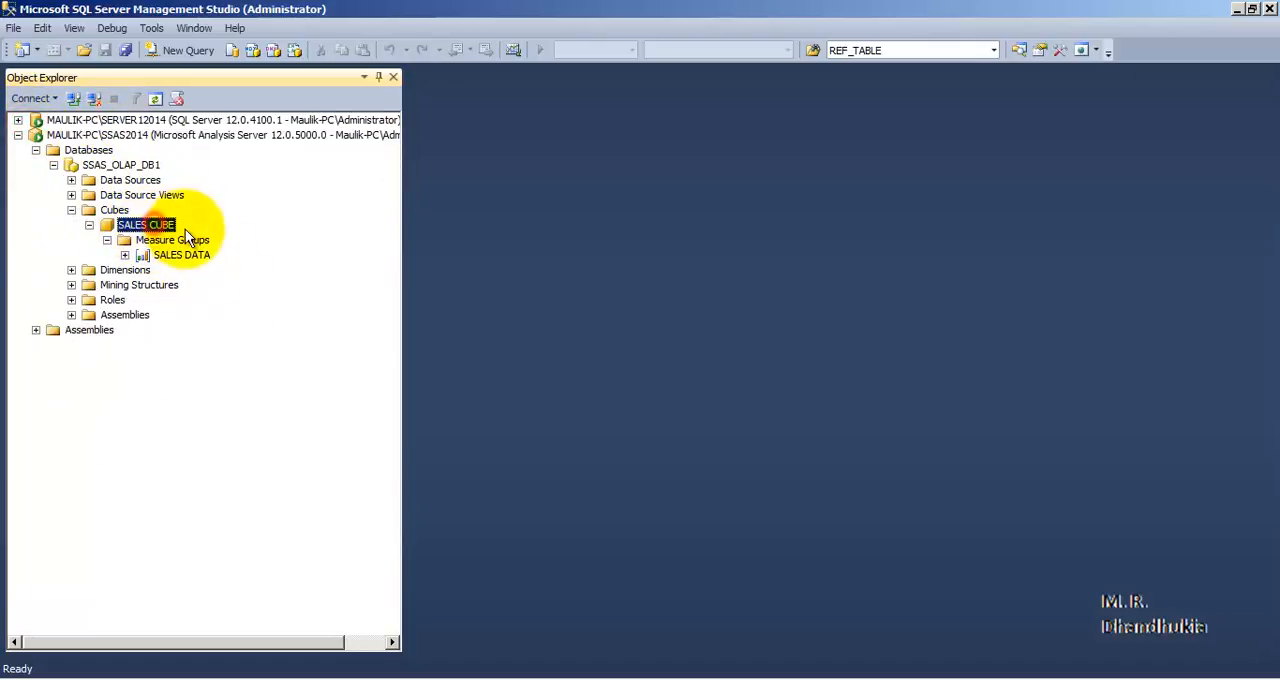
left_click(128, 166)
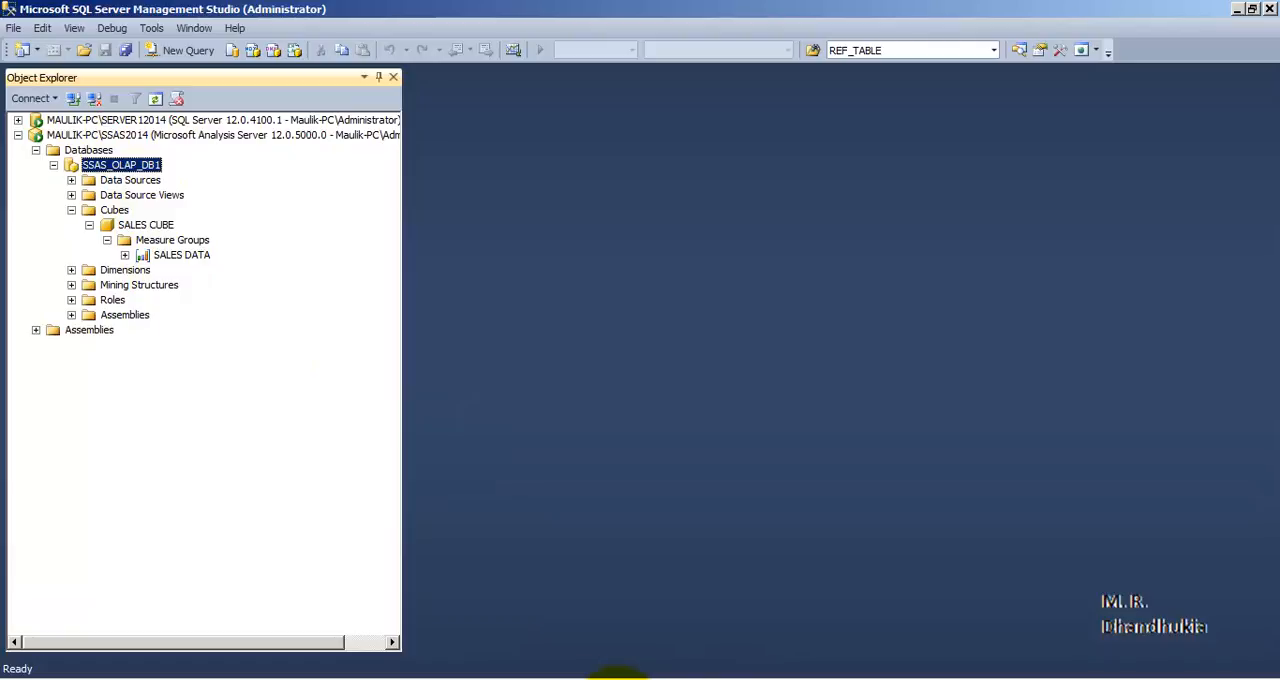
Switch to Visual Studio and review the Server Mode choices in the SSAS_Dev_1 project's deployment properties
left_click(607, 679)
right_click(1045, 119)
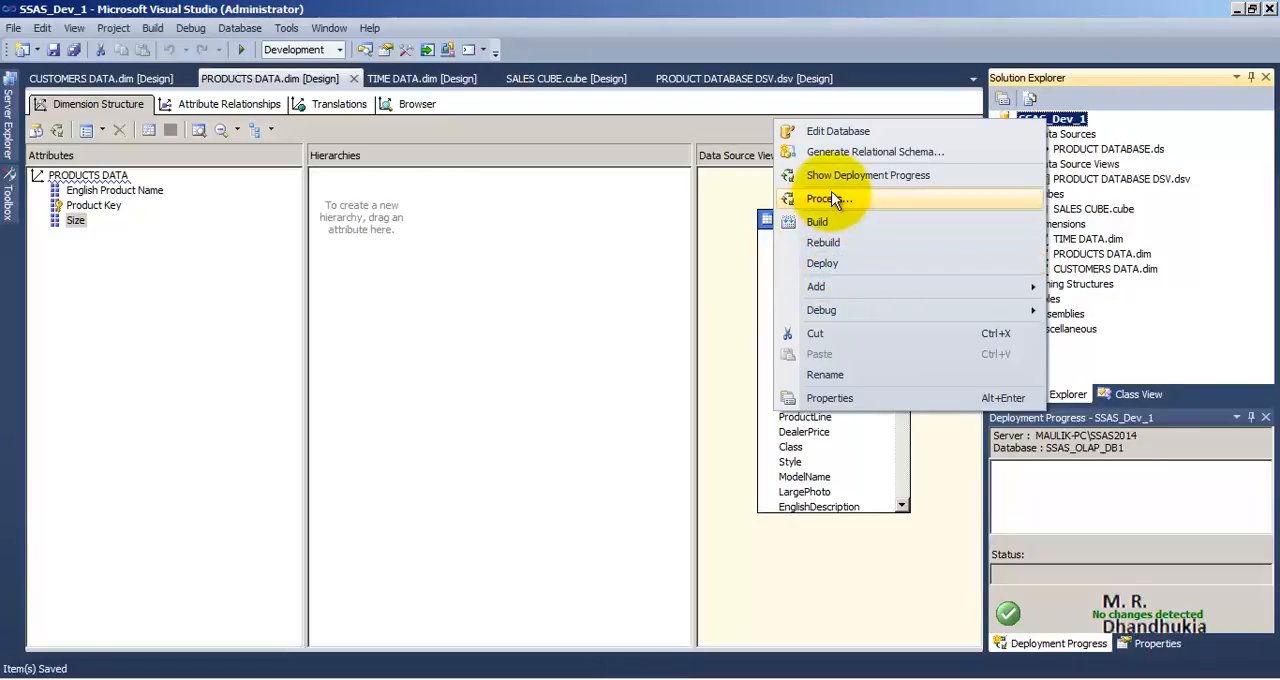
left_click(840, 397)
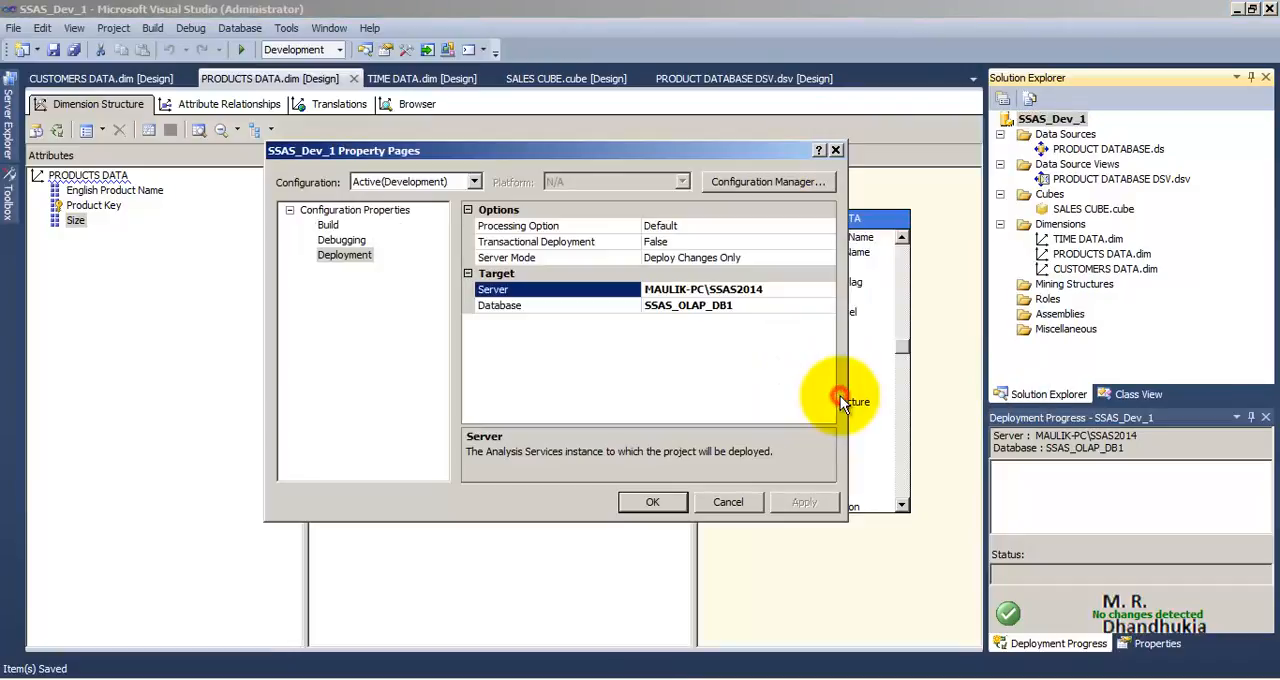
left_click(344, 258)
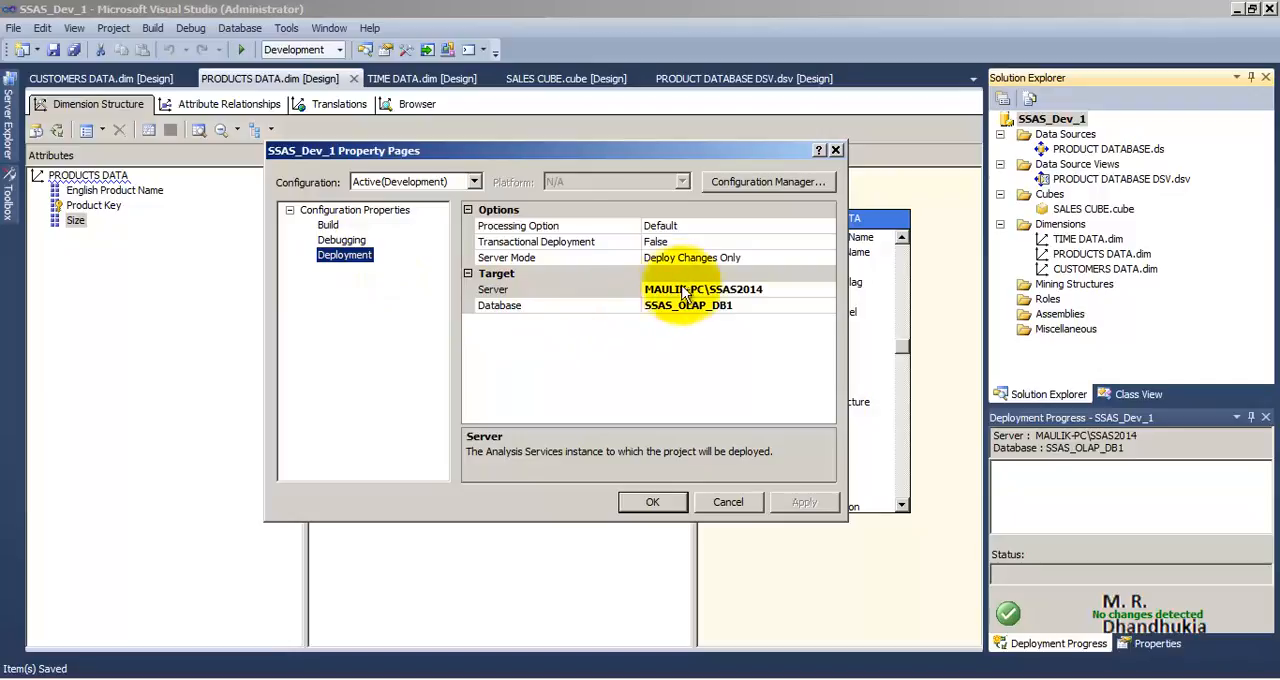
left_click(581, 257)
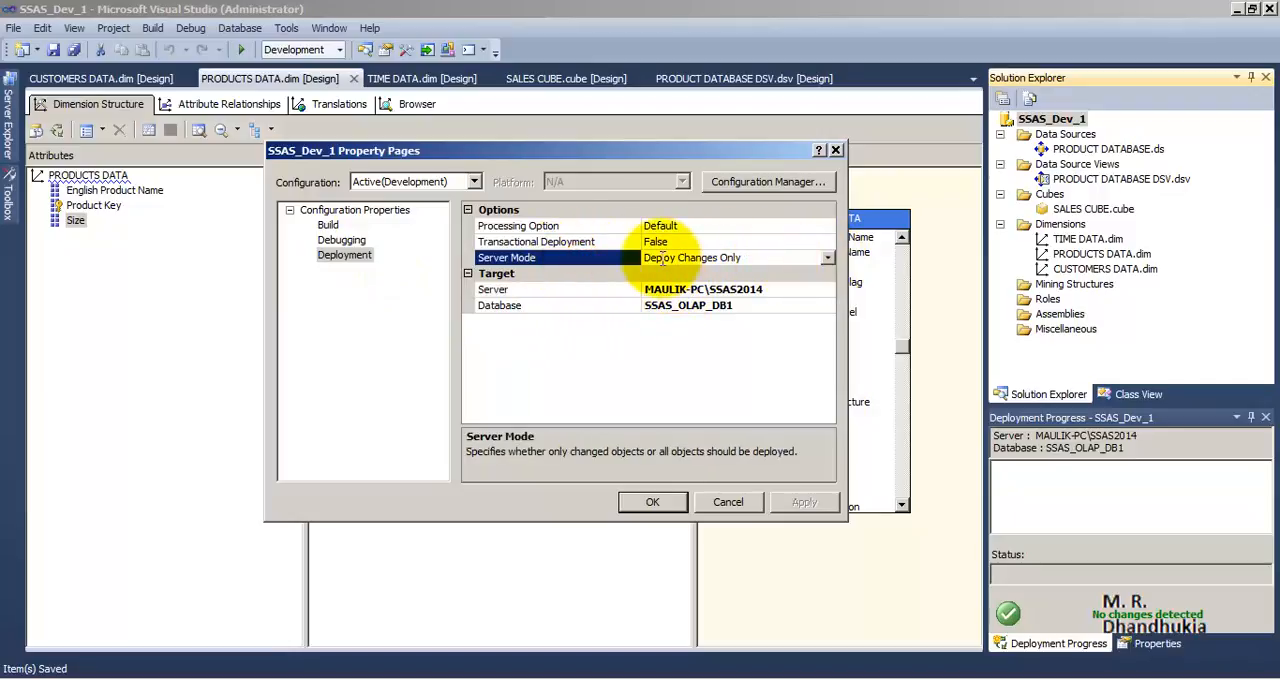
left_click(661, 258)
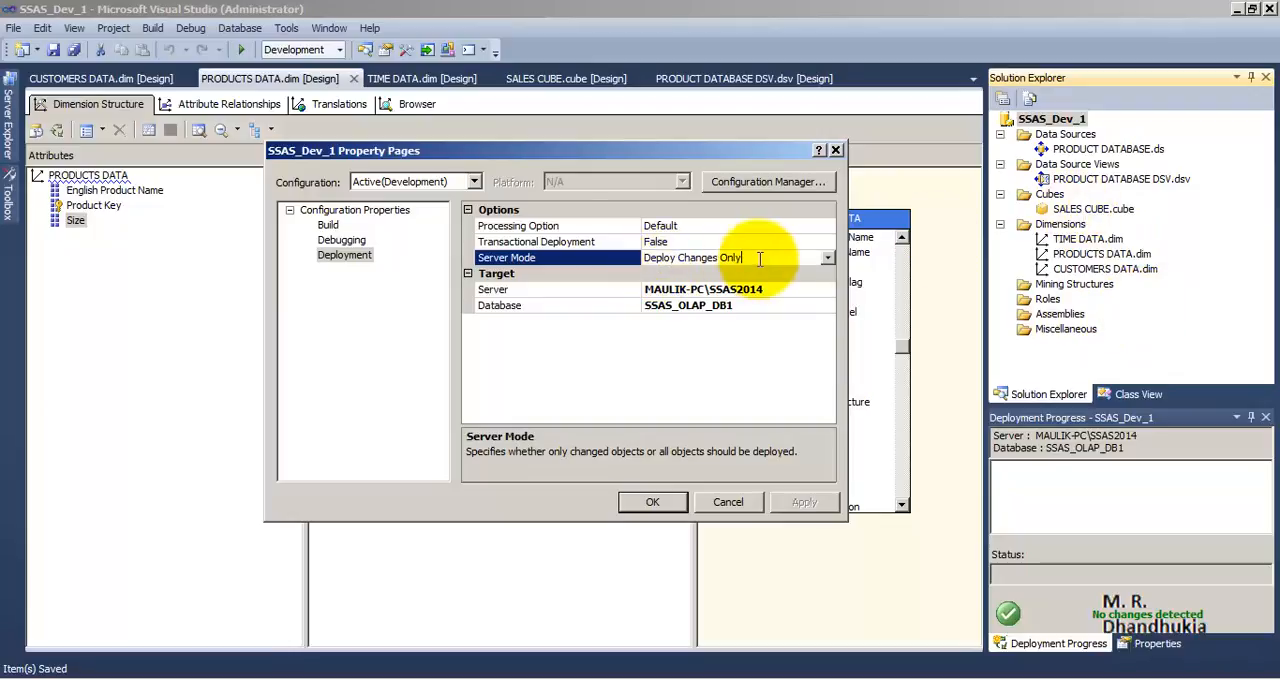
left_click_drag(760, 258, 646, 257)
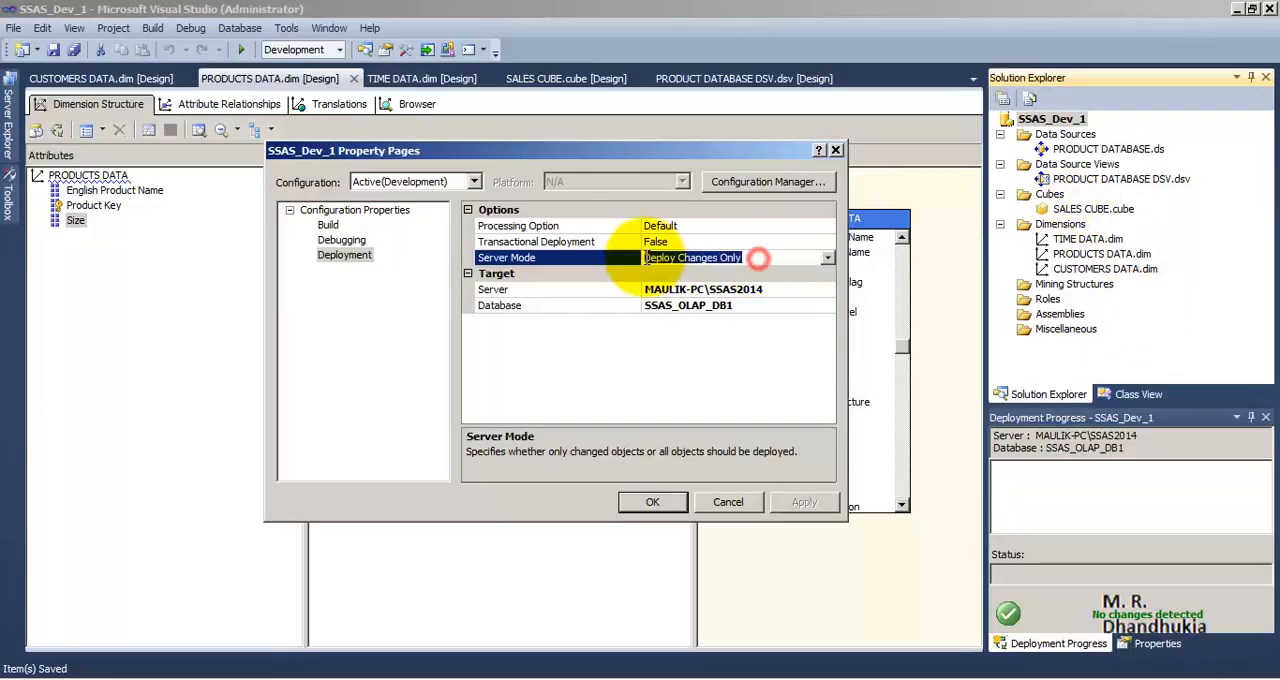
left_click(827, 257)
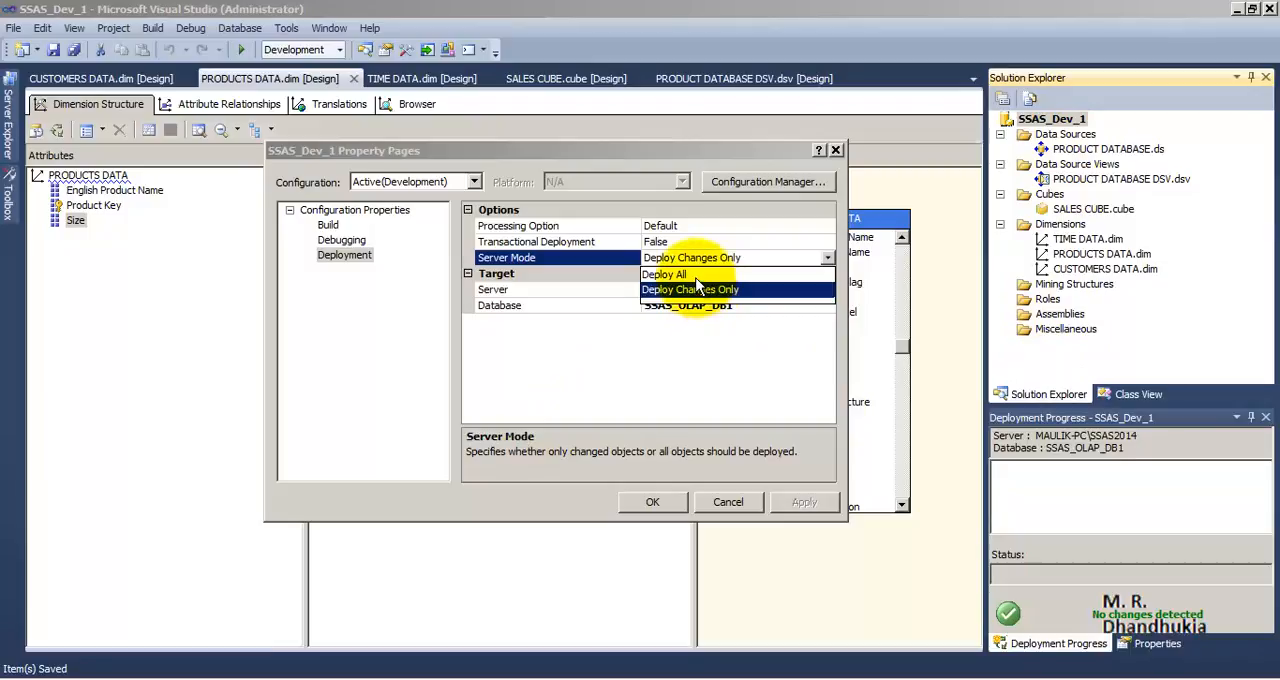
left_click(678, 371)
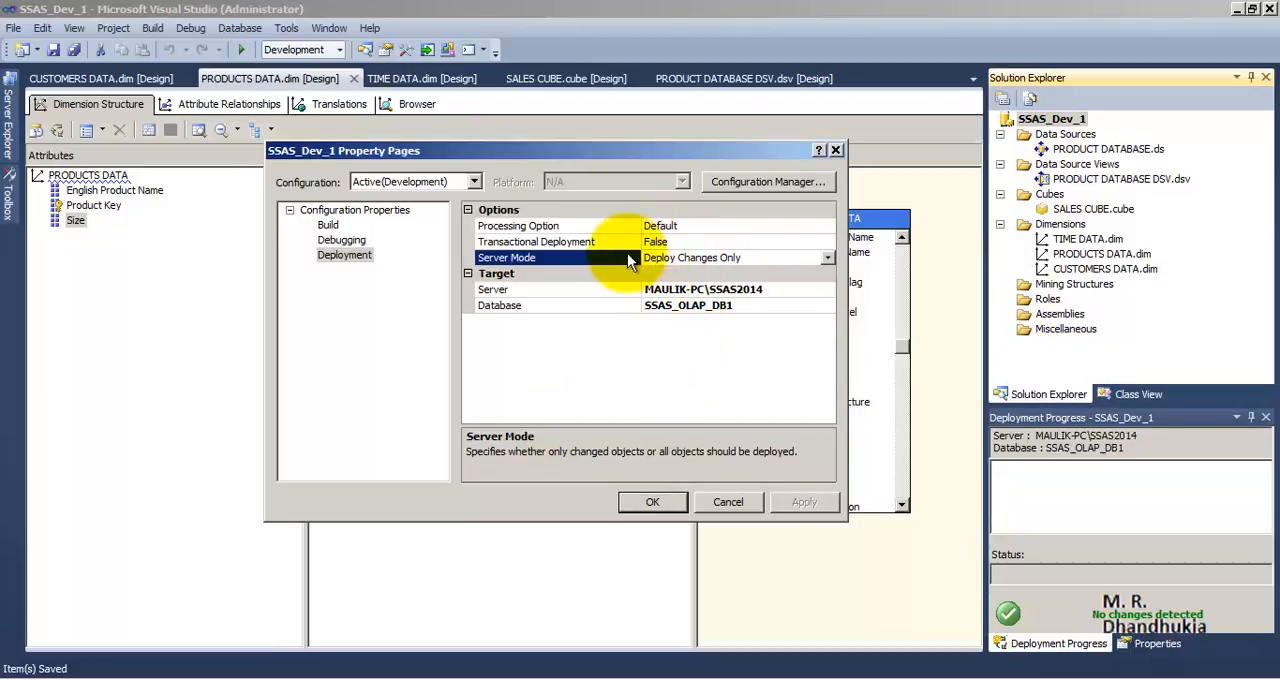
Check the choices available for the deployment's Processing Option and close the project properties without changing anything
left_click(615, 228)
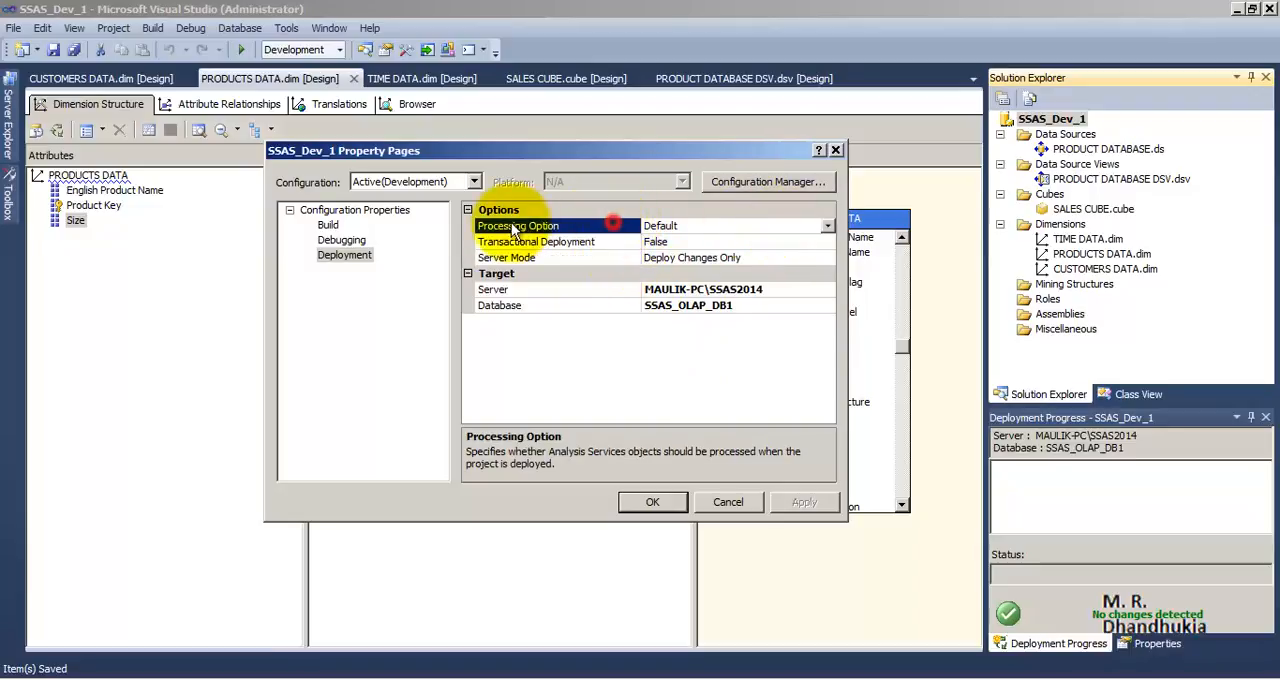
left_click(828, 227)
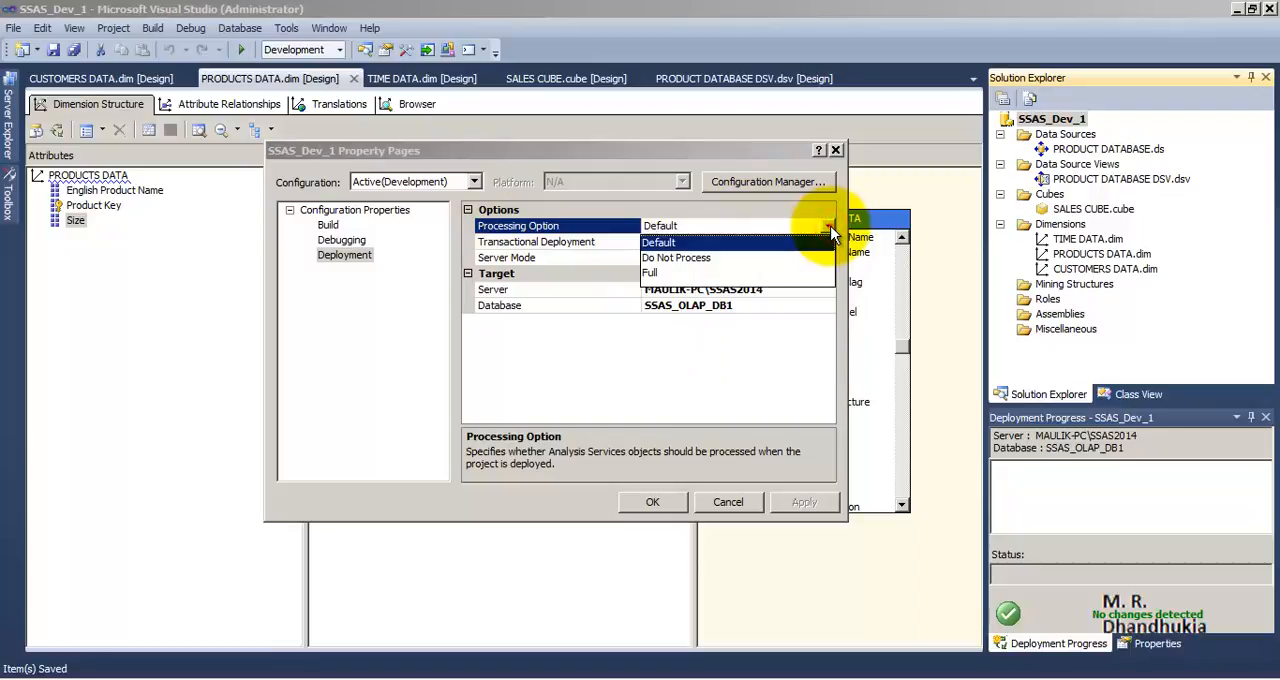
left_click(828, 226)
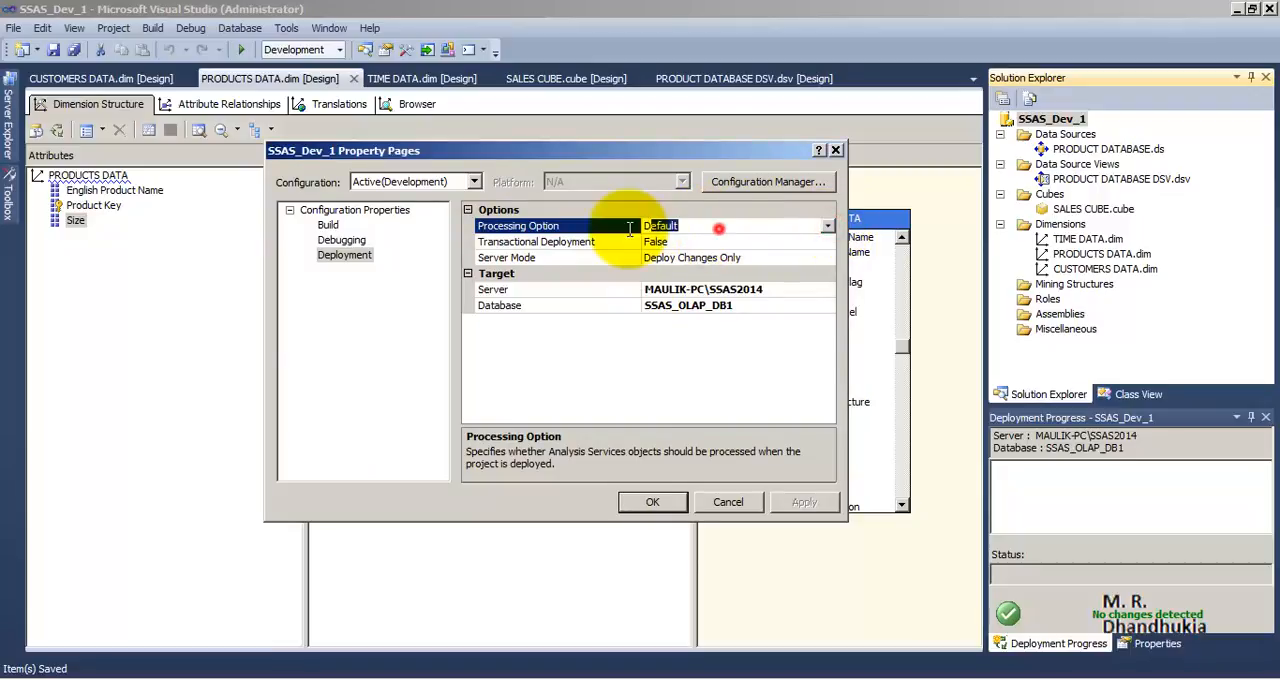
left_click(719, 229)
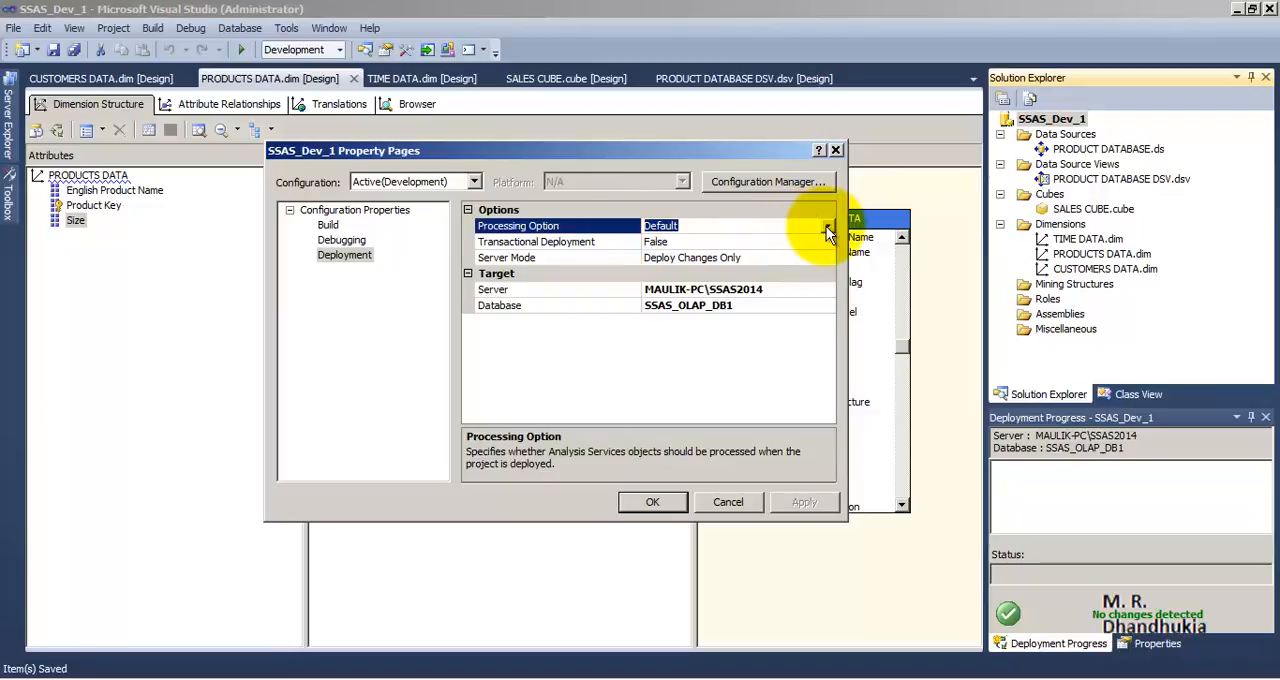
left_click(837, 150)
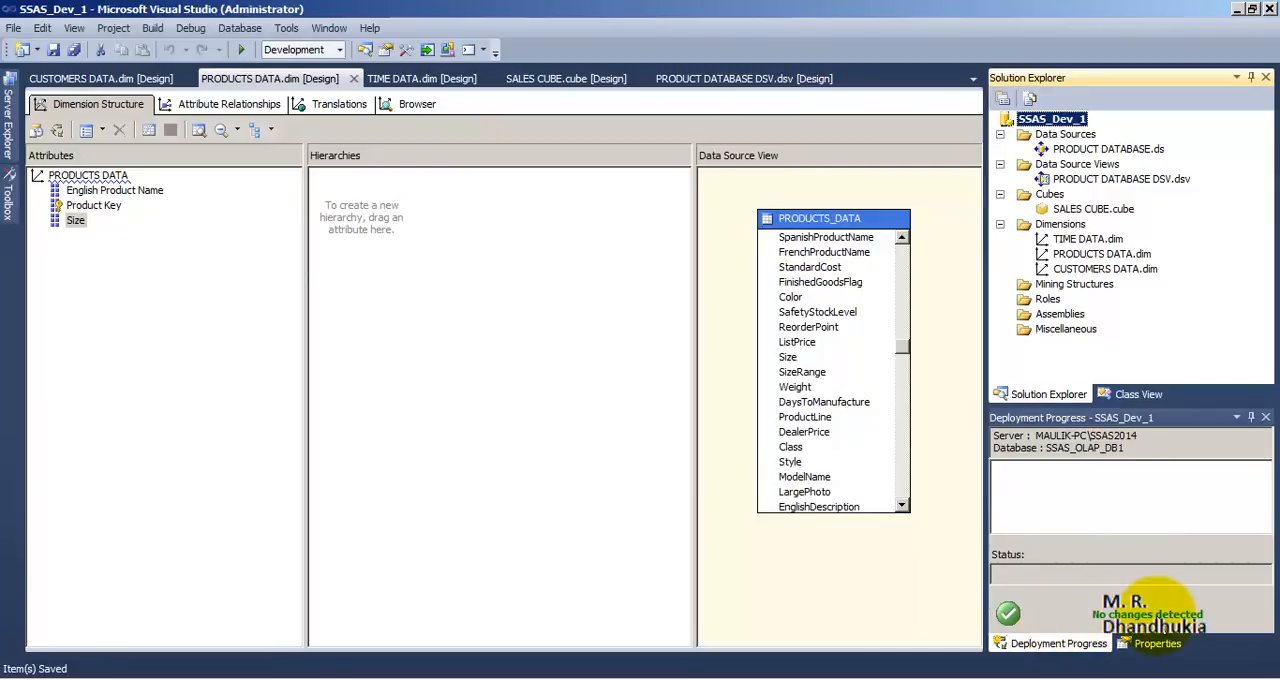
Deploy the SSAS_Dev_1 project with its current deployment settings
right_click(1024, 118)
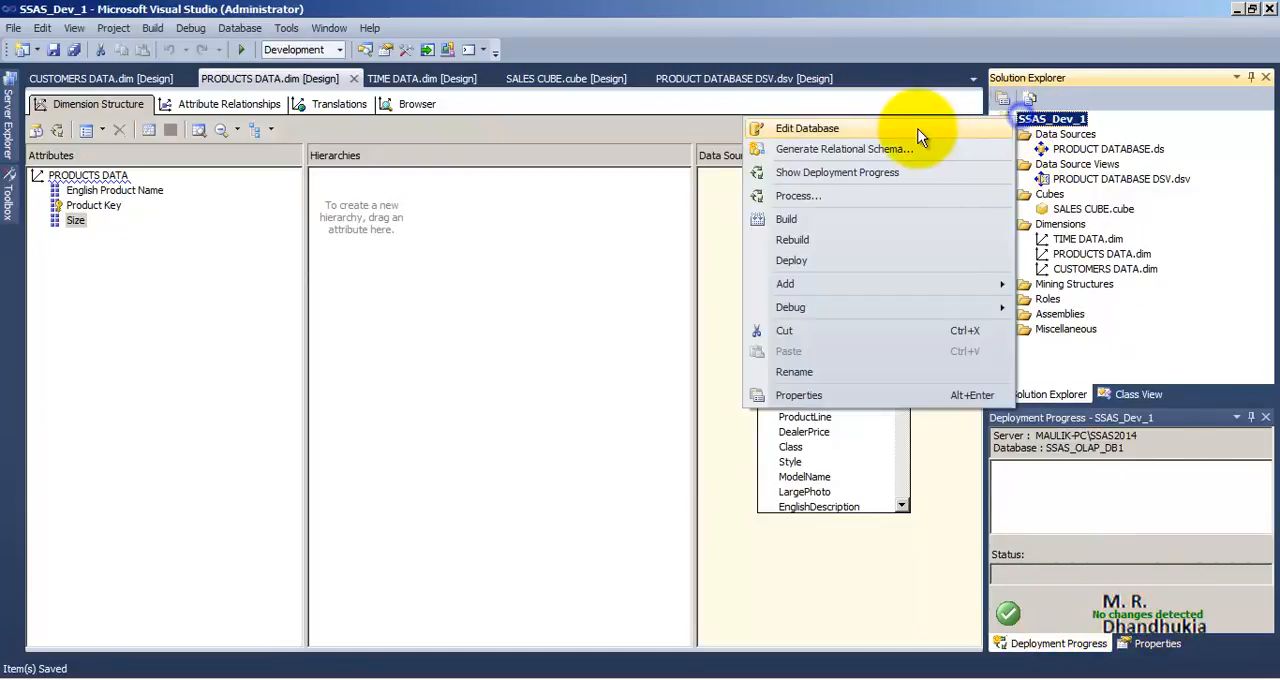
left_click(850, 262)
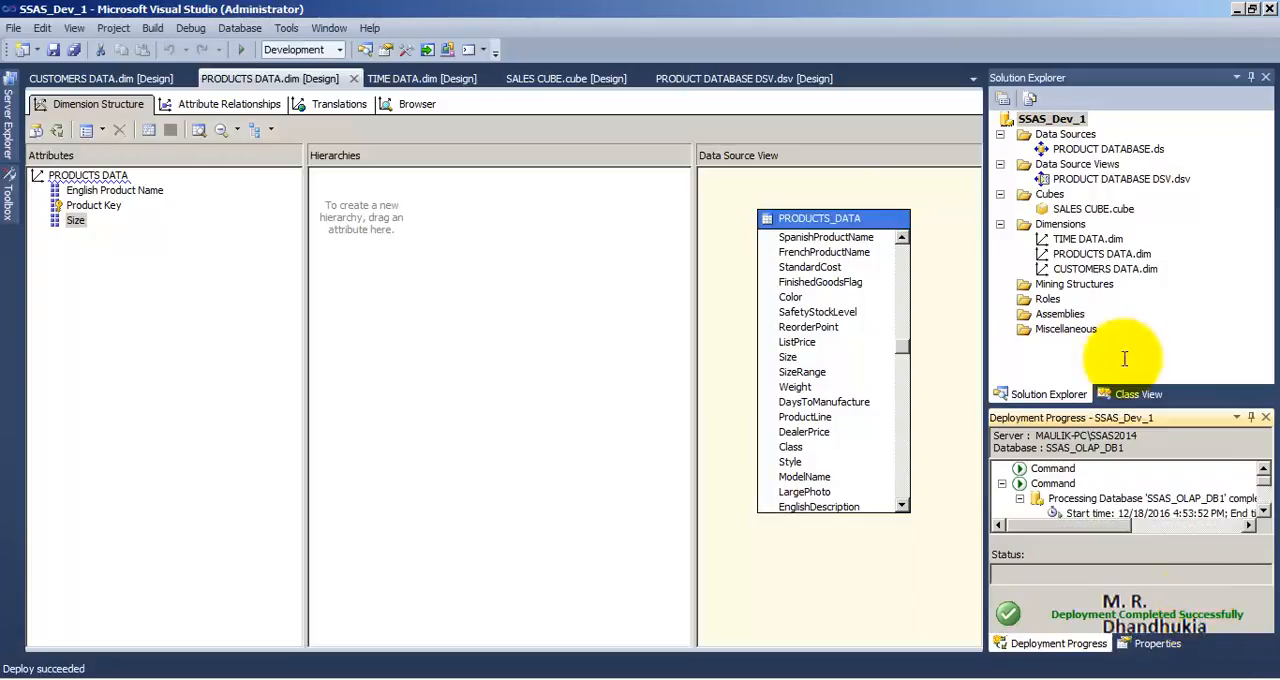
Reopen the SSAS_Dev_1 deployment properties, examine the Default setting of Processing Option against its alternatives, and cancel the dialog
left_click(1045, 118)
right_click(1045, 118)
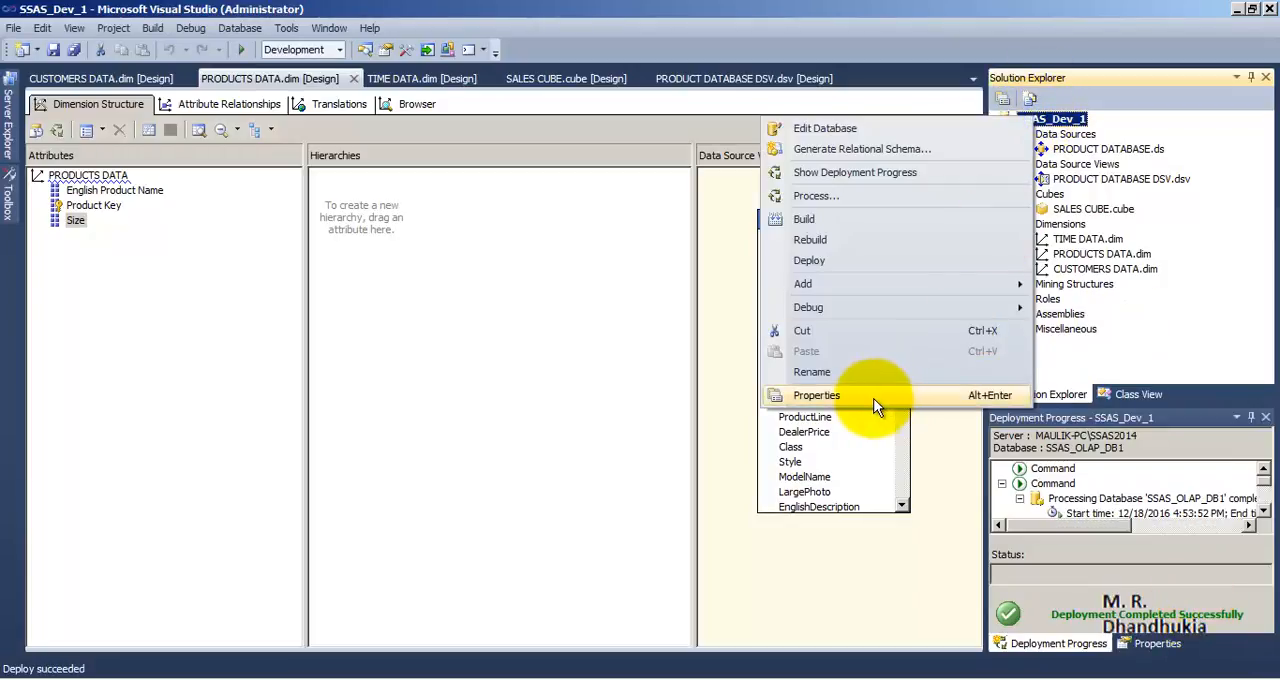
left_click(874, 400)
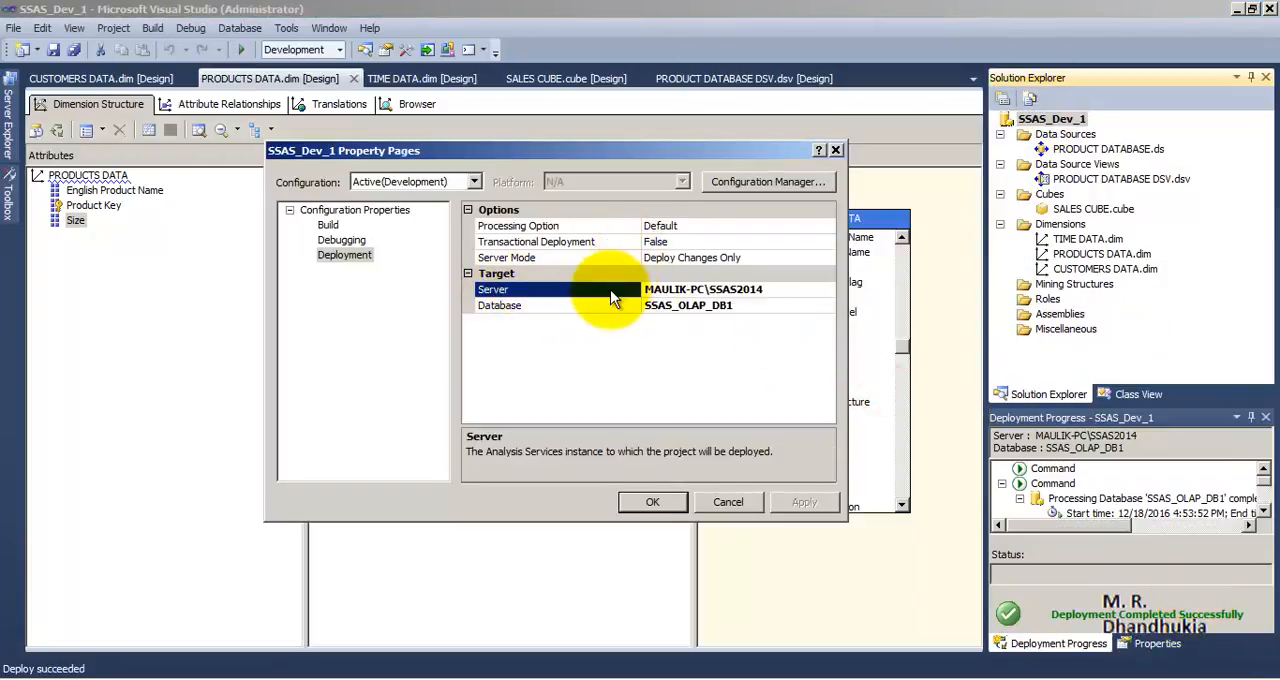
left_click(583, 227)
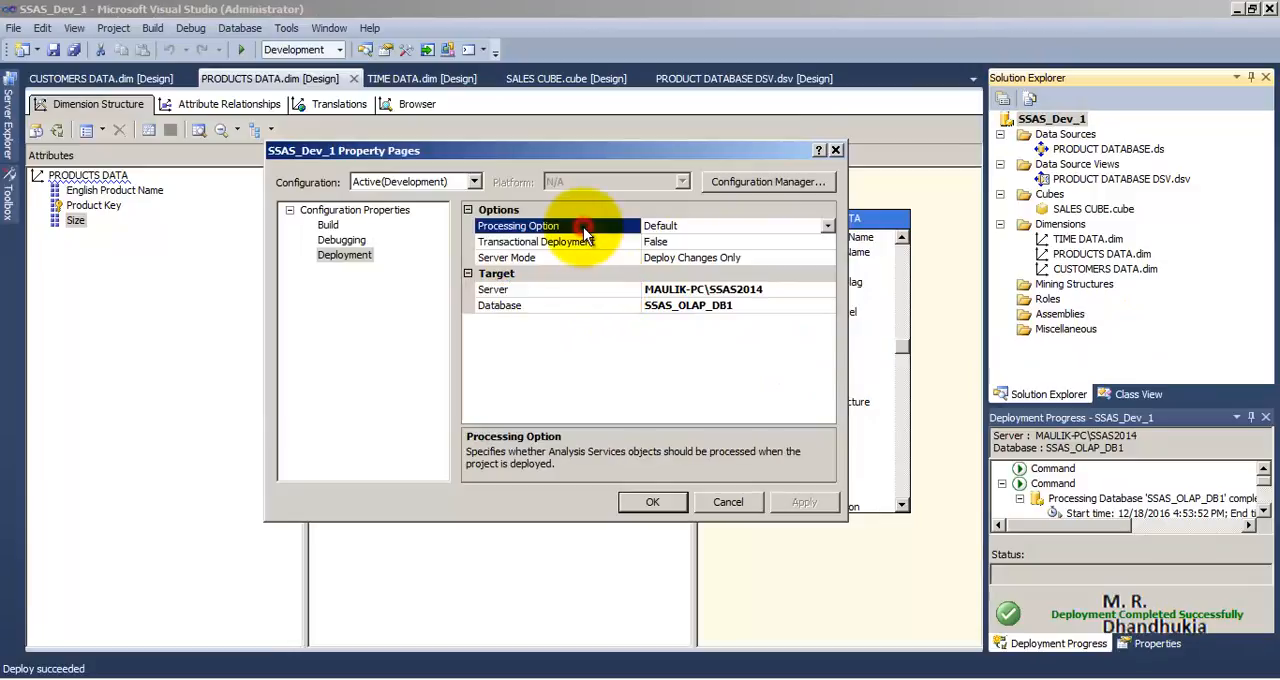
left_click(829, 226)
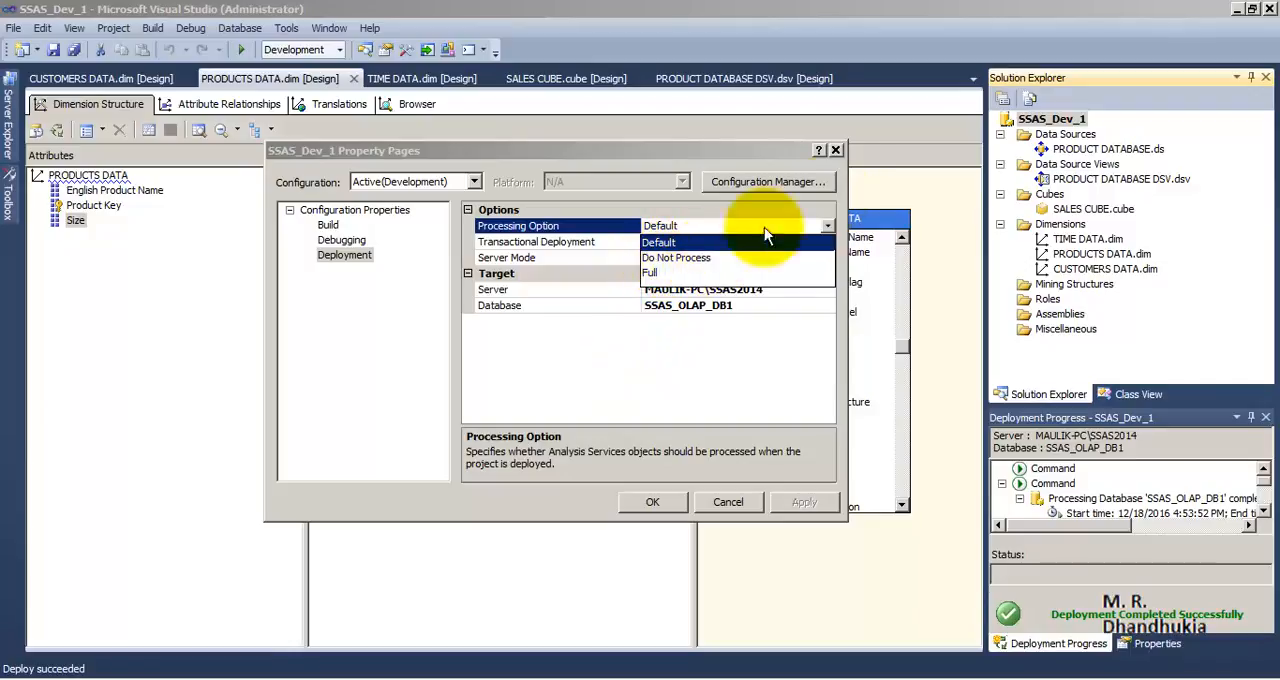
left_click(838, 149)
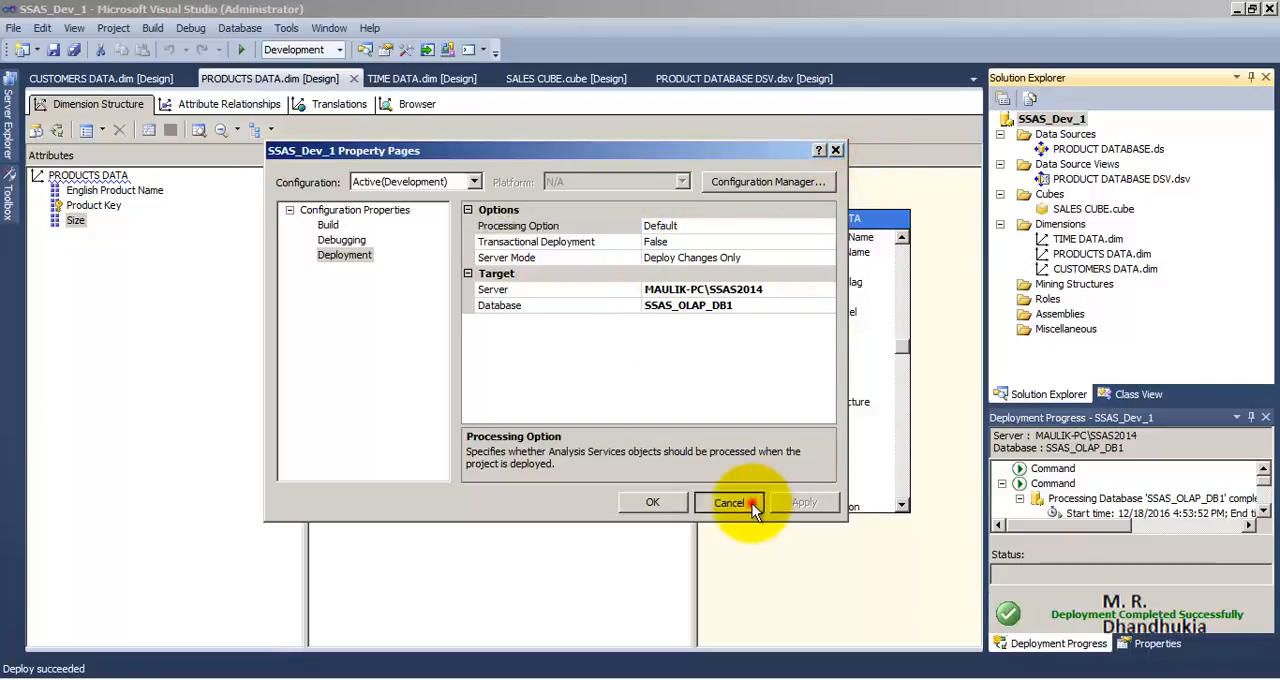
left_click(752, 503)
Compare the Default, Do Not Process and Full processing options in the project's deployment properties and close them unchanged
right_click(1063, 120)
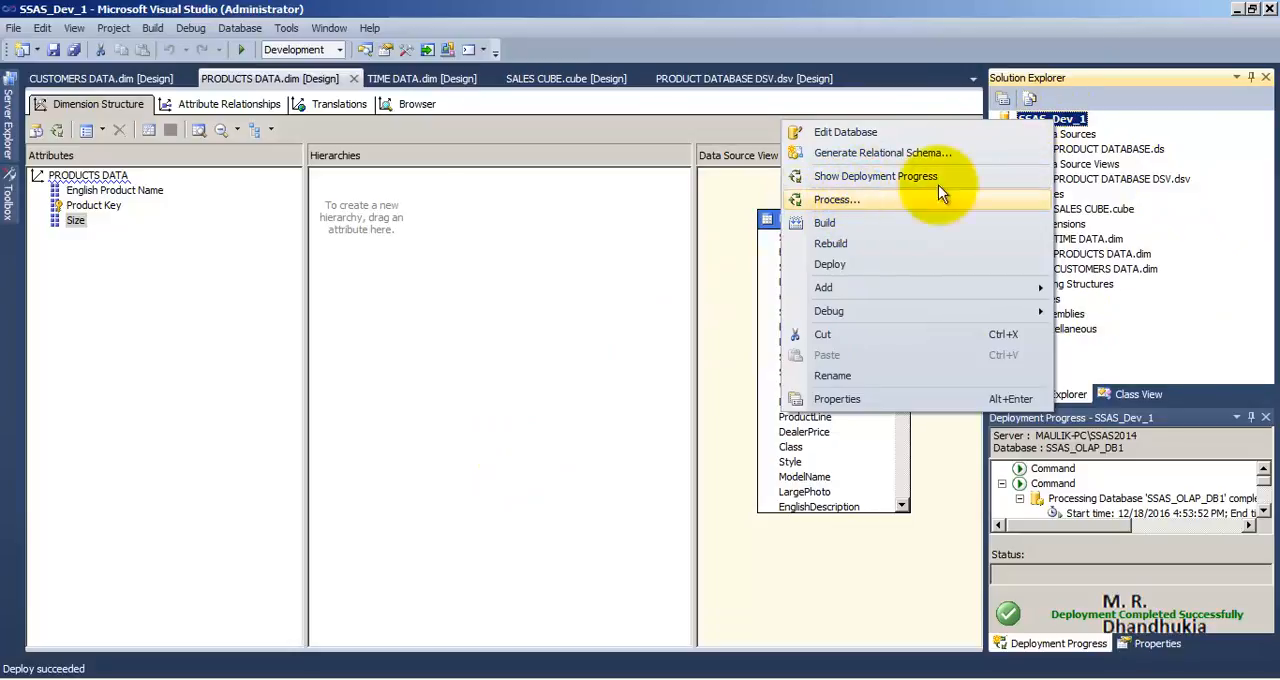
left_click(884, 398)
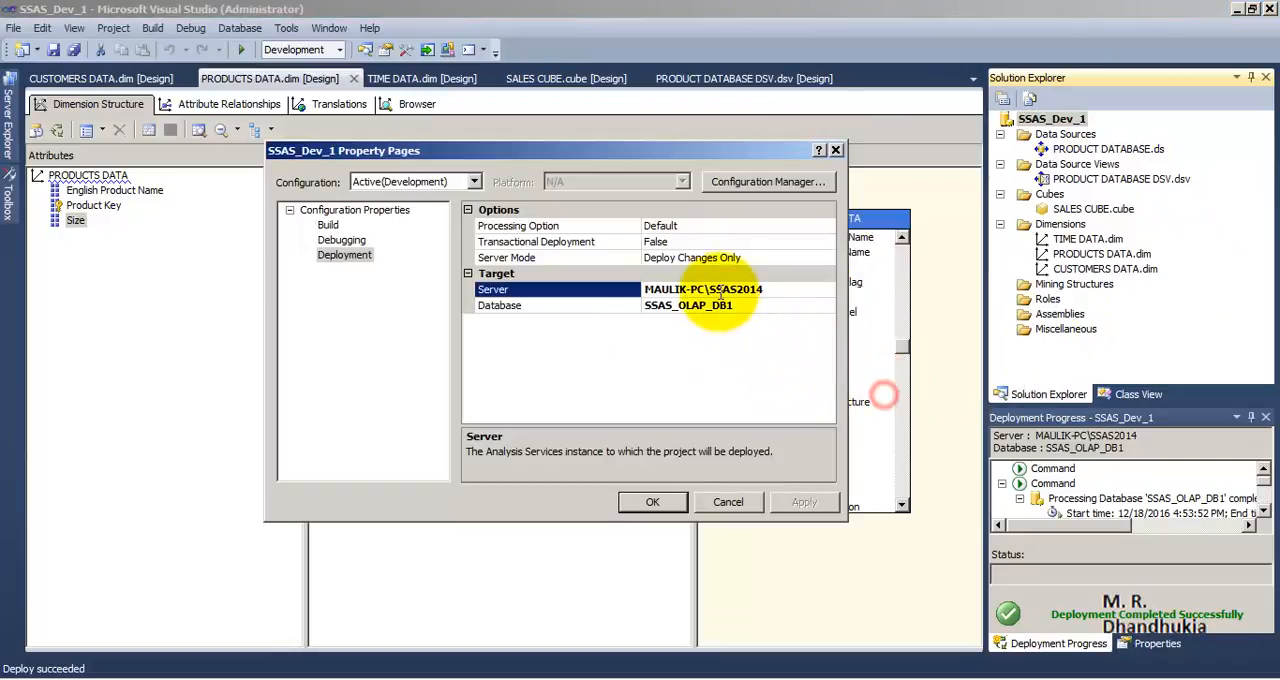
left_click(560, 226)
left_click(831, 228)
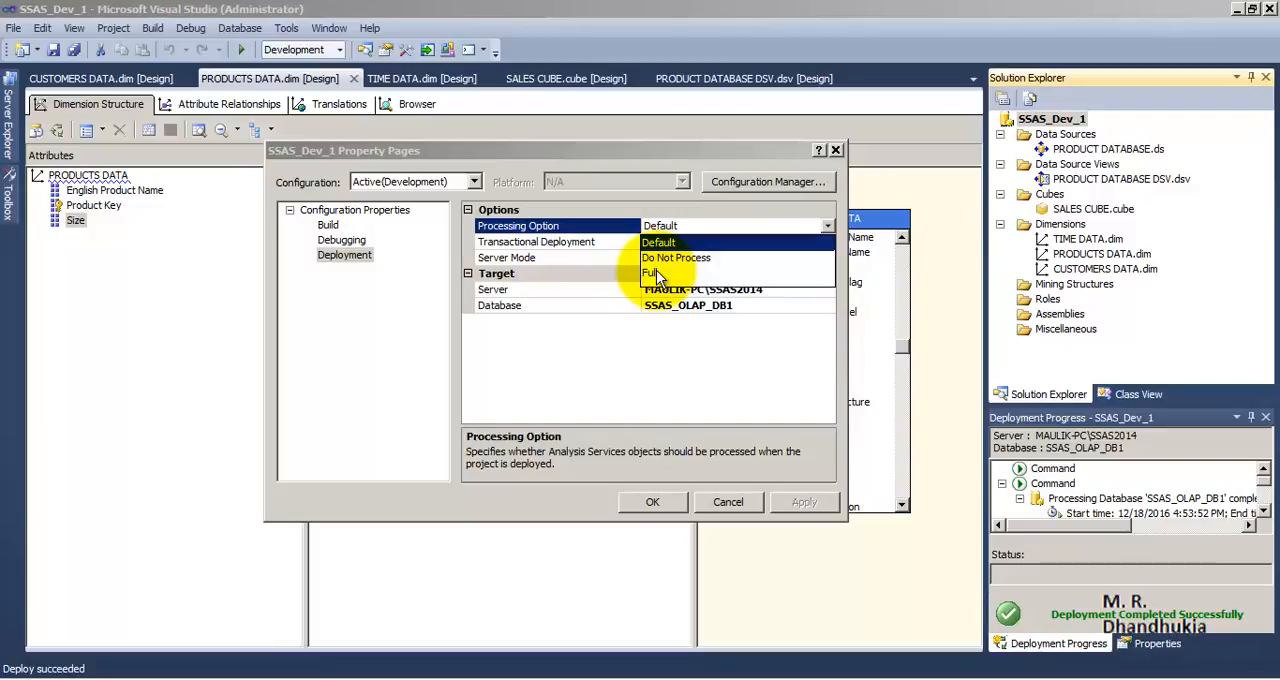
left_click(700, 398)
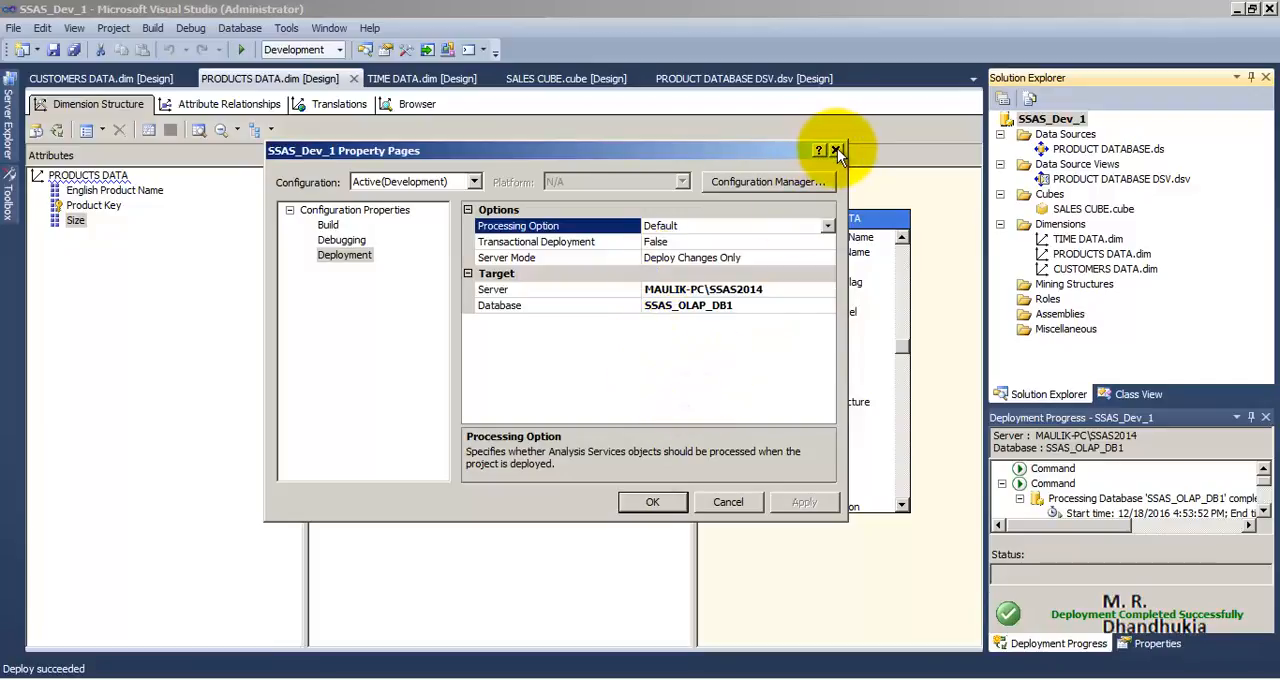
left_click(837, 149)
Open the Process Database dialog for SSAS_OLAP_DB1, review the available process options, and close it without processing
right_click(1020, 118)
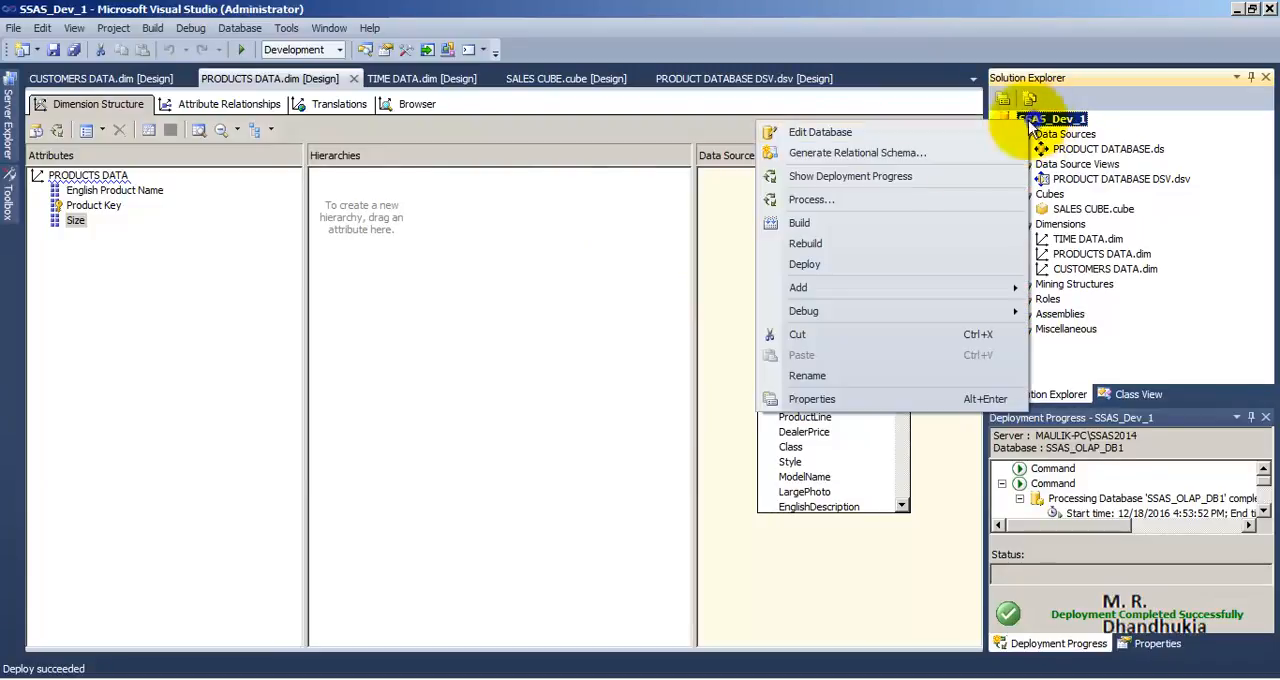
left_click(841, 200)
left_click(762, 97)
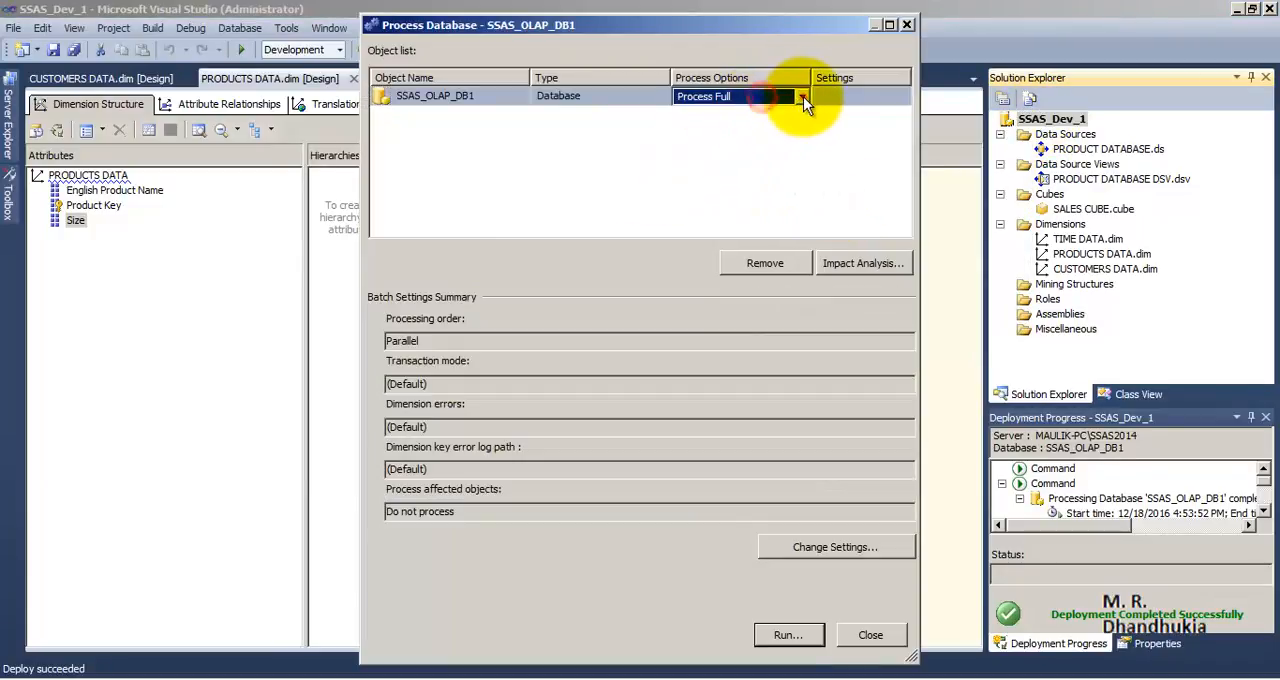
left_click(802, 96)
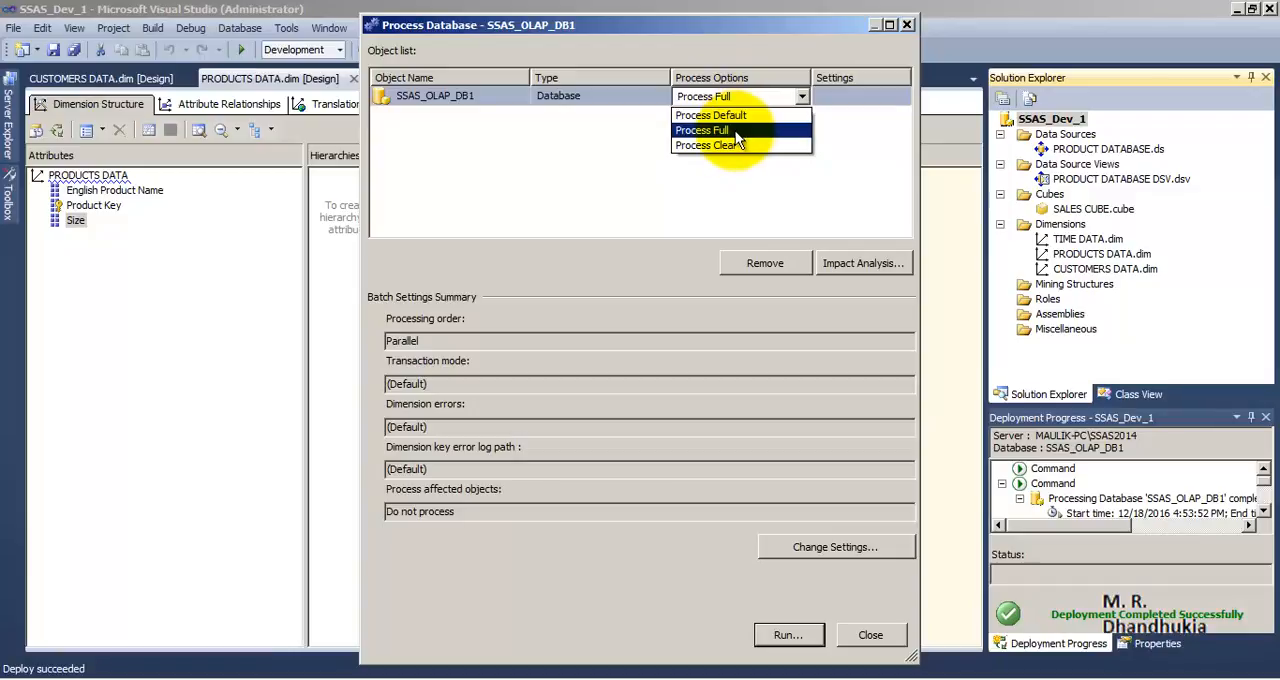
left_click(903, 24)
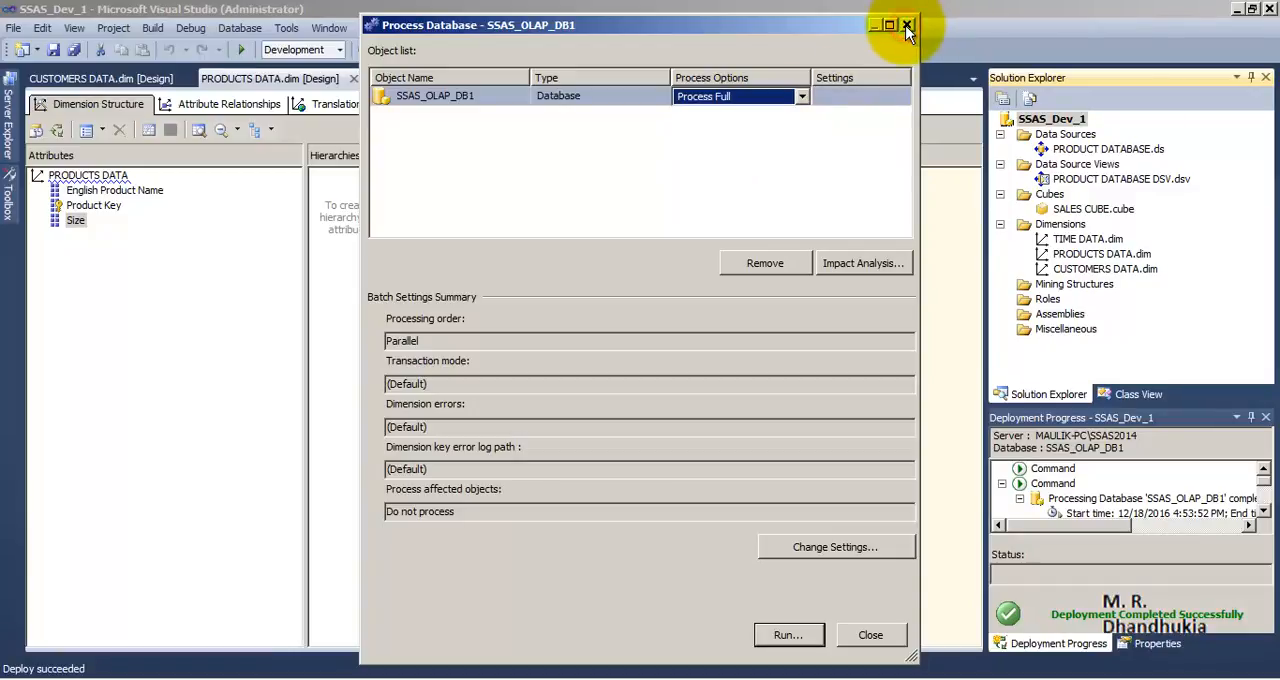
left_click(906, 26)
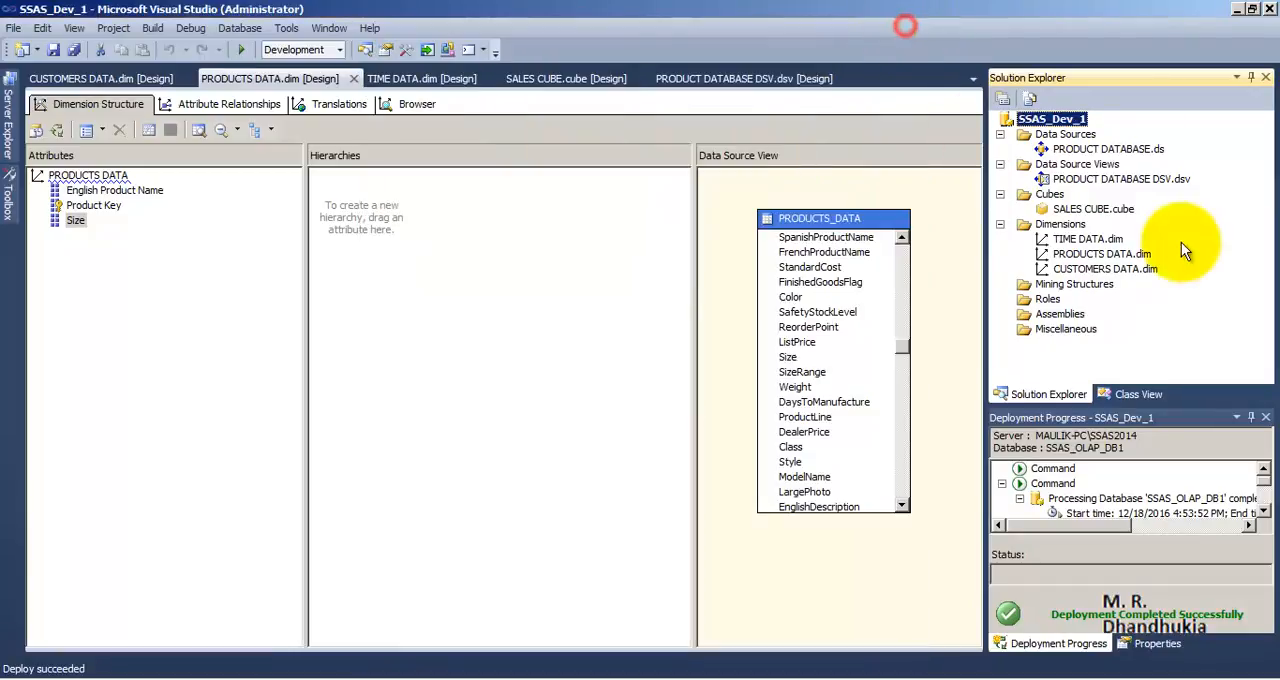
Save all project files and bring up the commands available for the SSAS_Dev_1 project
left_click(77, 49)
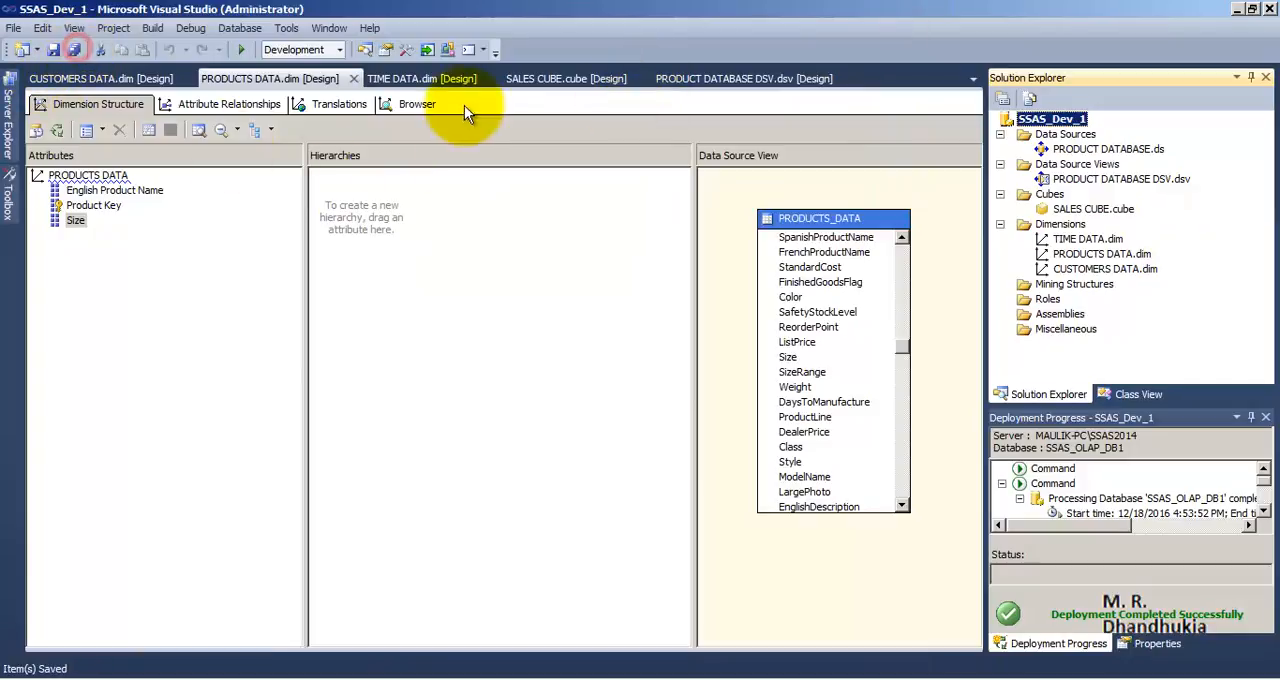
right_click(1058, 121)
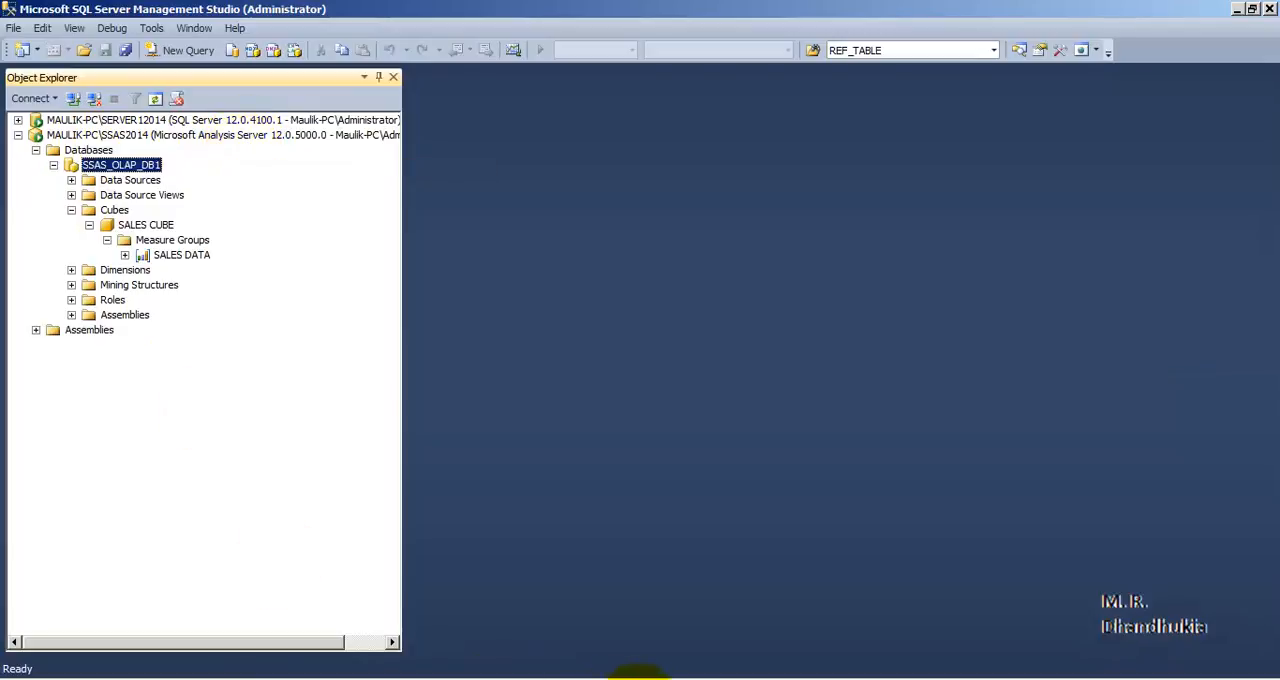
Look over the SSAS_Dev_1 project in Visual Studio, then list the dimensions of SSAS_OLAP_DB1 in Management Studio
left_click(603, 679)
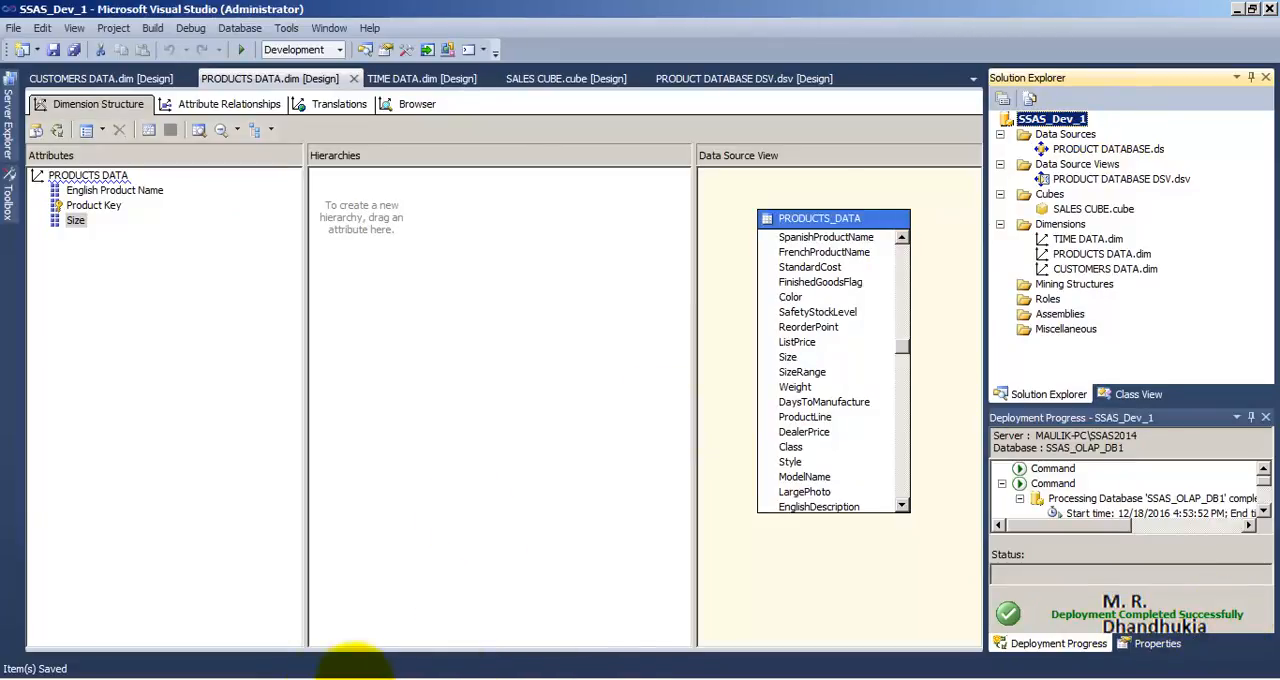
left_click(355, 677)
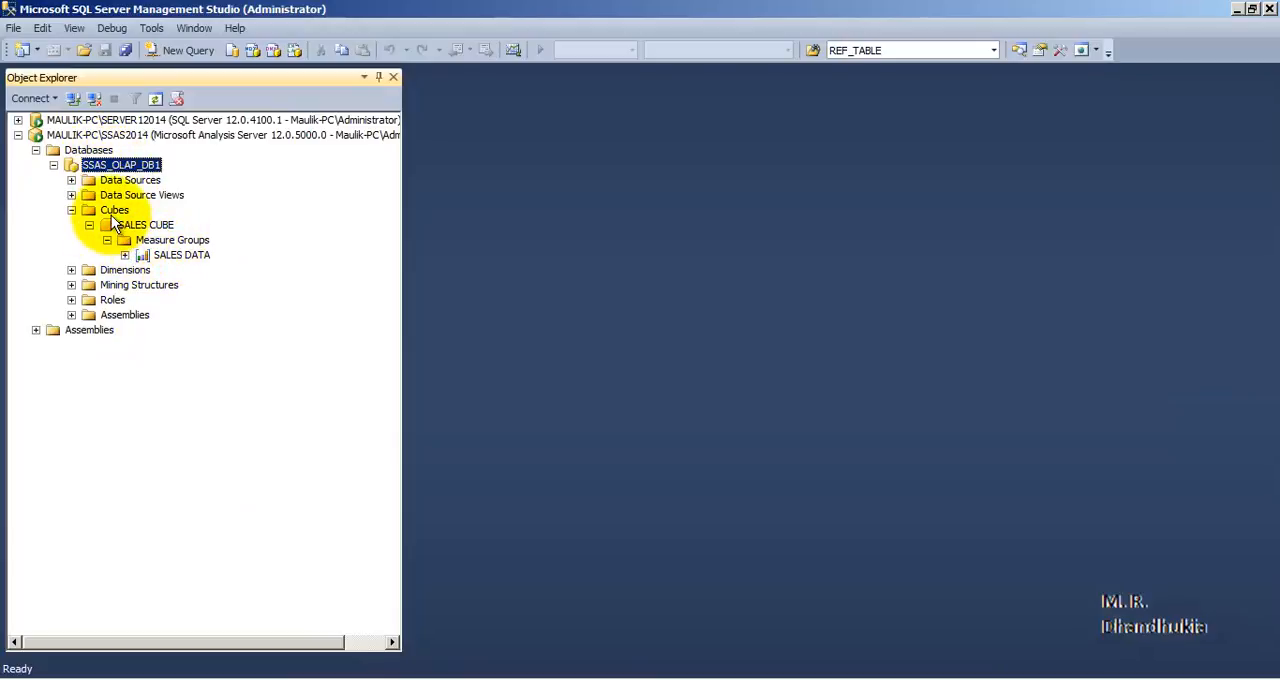
left_click(71, 270)
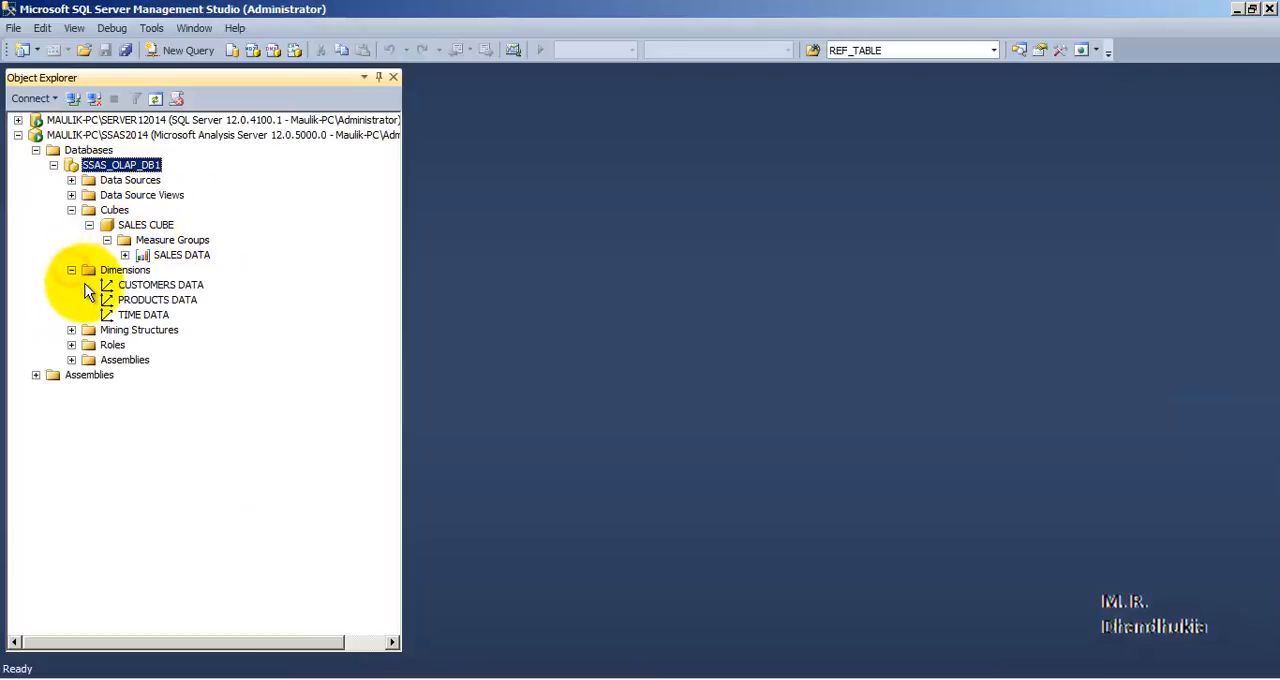
Switch to a blank Excel workbook and connect to the Analysis Services server, pasting its name and keeping Windows Authentication
left_click(30, 670)
left_click(97, 412)
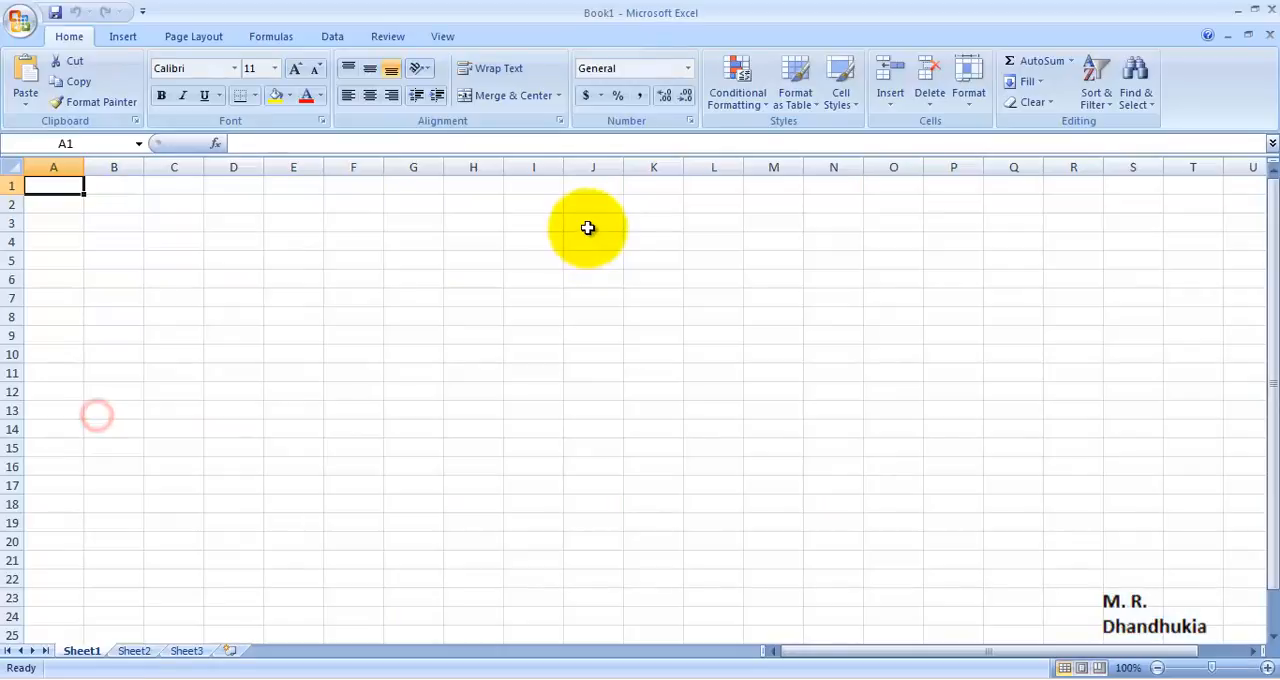
left_click(340, 36)
left_click(150, 88)
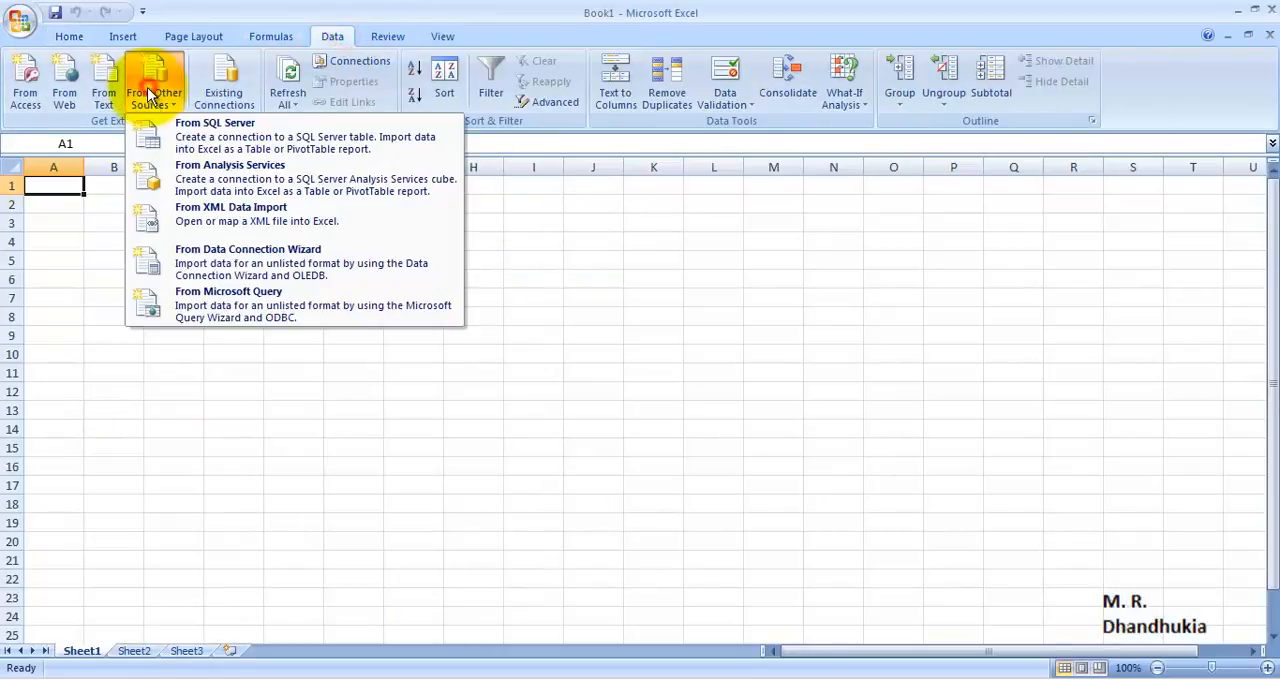
left_click(190, 175)
right_click(429, 394)
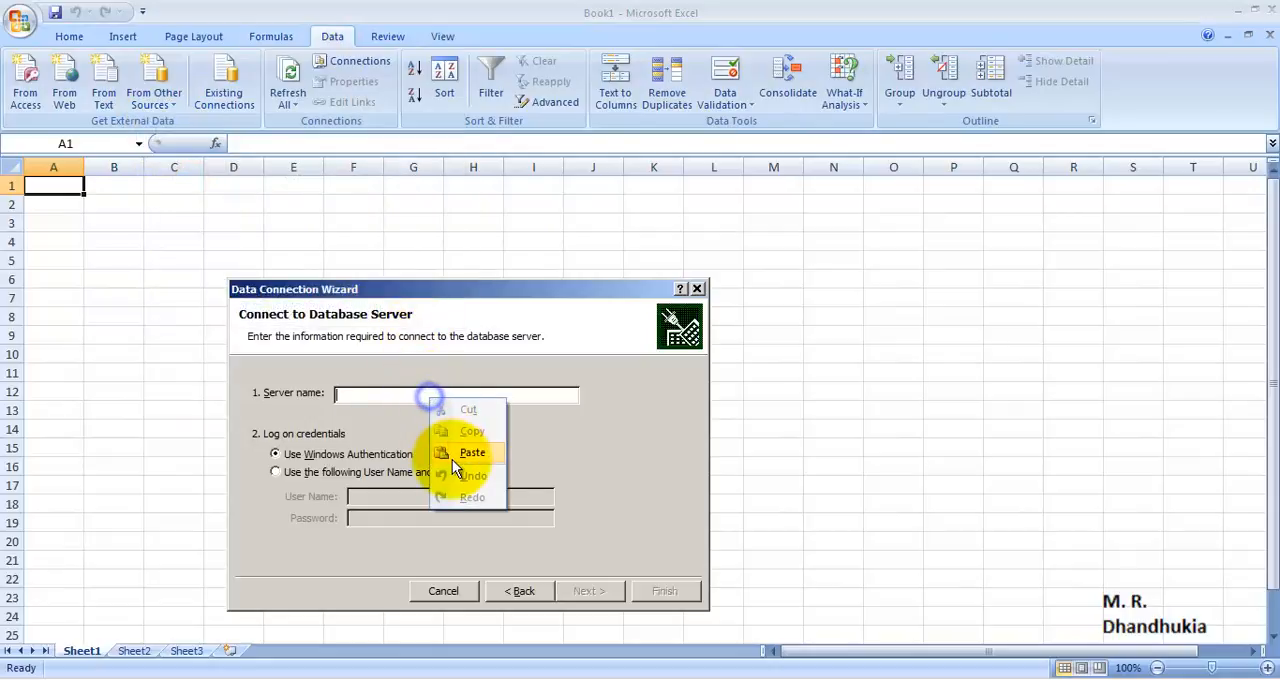
left_click(452, 459)
left_click(588, 591)
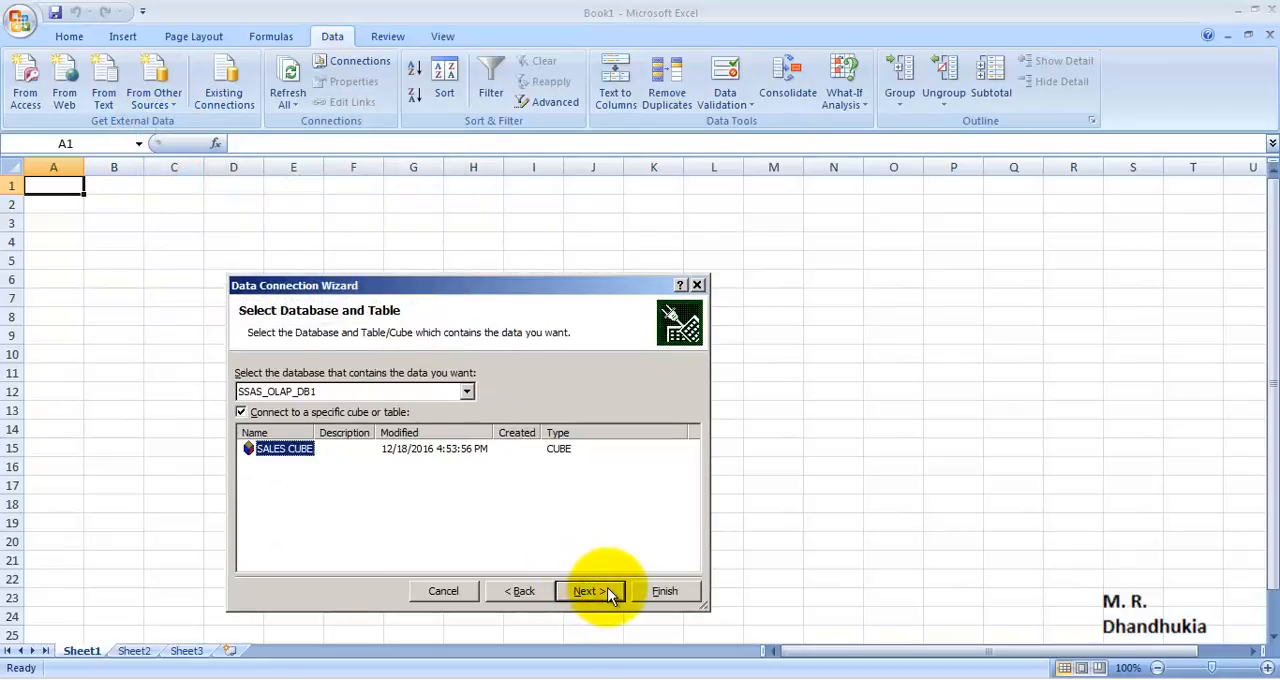
Finish the connection to SALES CUBE in SSAS_OLAP_DB1 and import it as a PivotChart and PivotTable report at $A$1
left_click(588, 591)
left_click(664, 591)
left_click(609, 397)
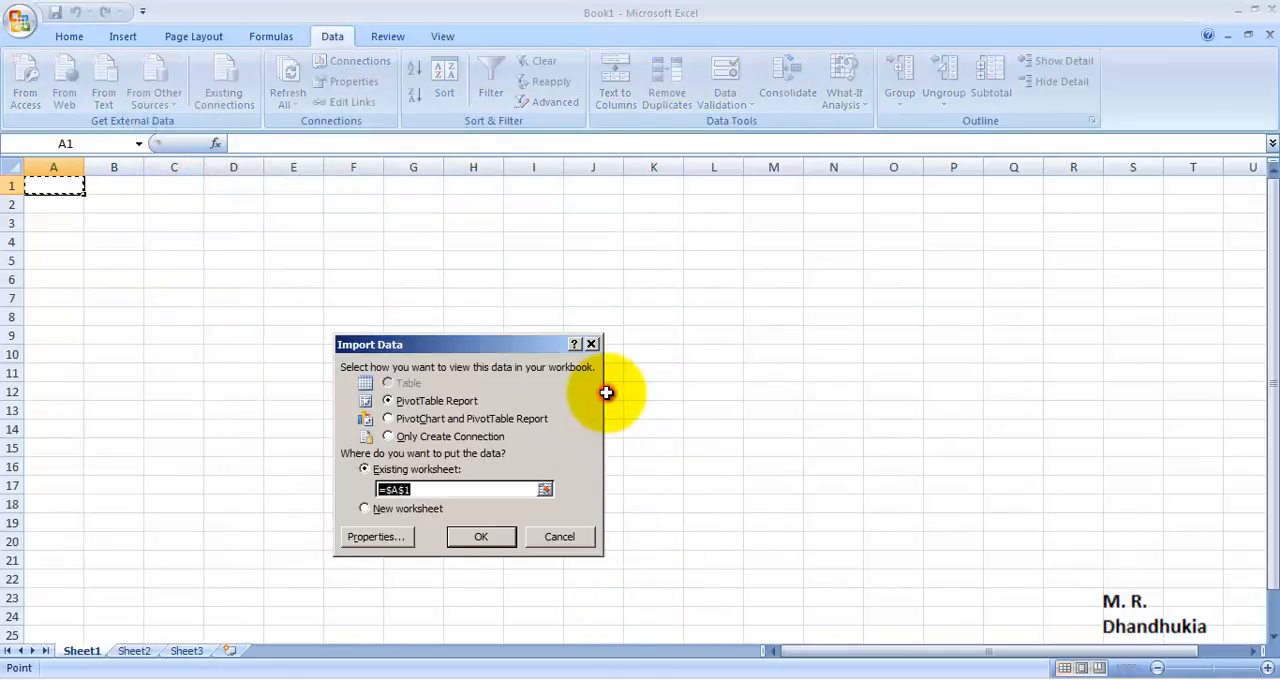
left_click(388, 418)
left_click(481, 536)
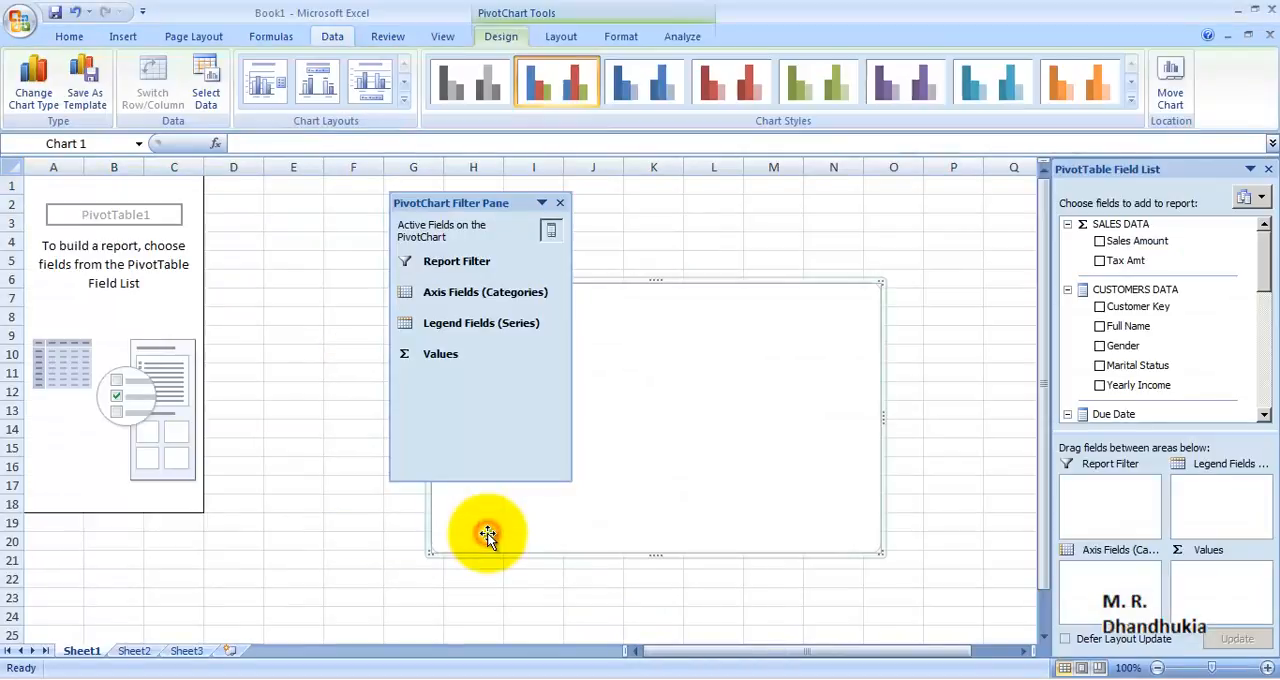
Close the PivotChart filter pane and add Sales Amount, then Size and English Product Name from PRODUCTS DATA, to the report
left_click(559, 203)
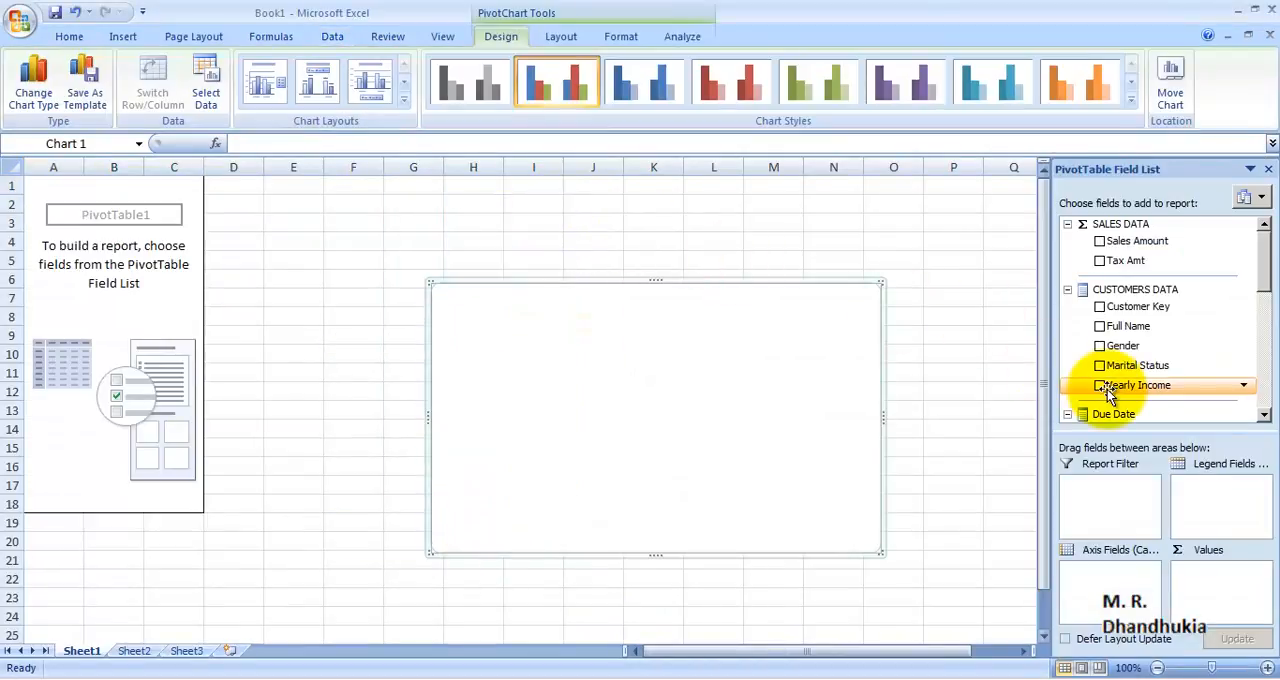
scroll(1250, 305, "down", 3)
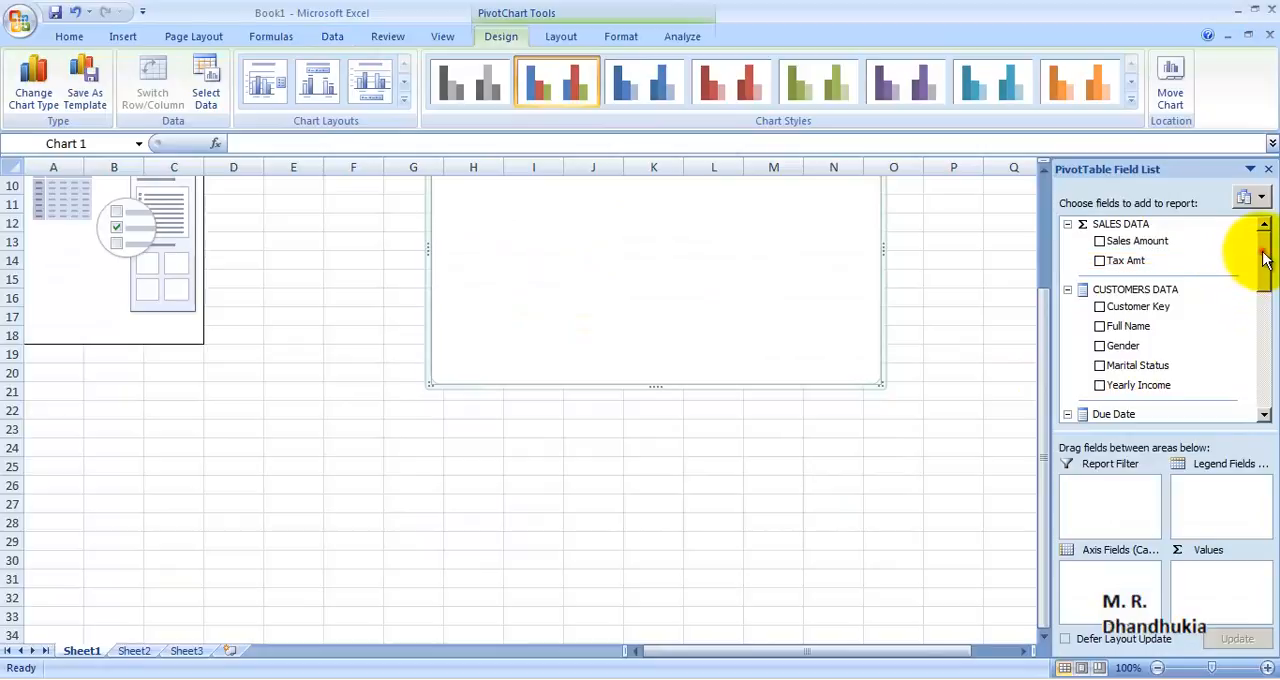
left_click_drag(1263, 258, 1262, 358)
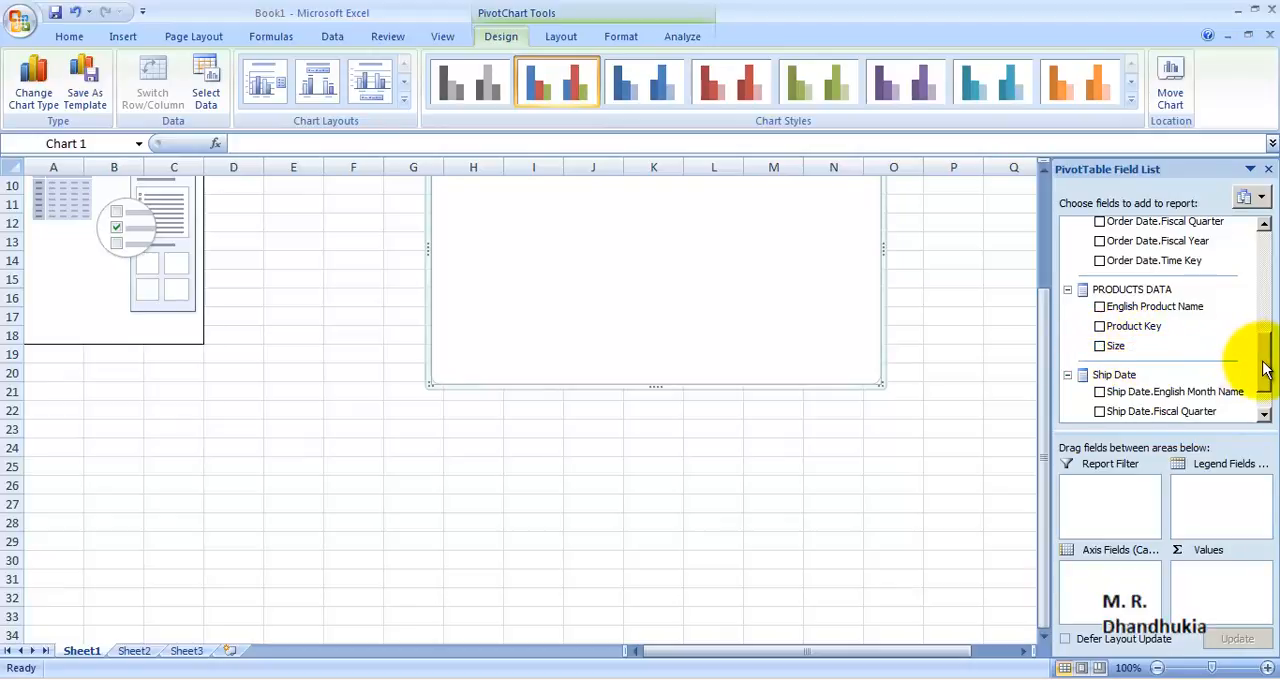
mouse_move(1263, 370)
left_mouse_down()
mouse_move(1260, 229)
mouse_move(1260, 365)
left_mouse_up()
left_click(1100, 242)
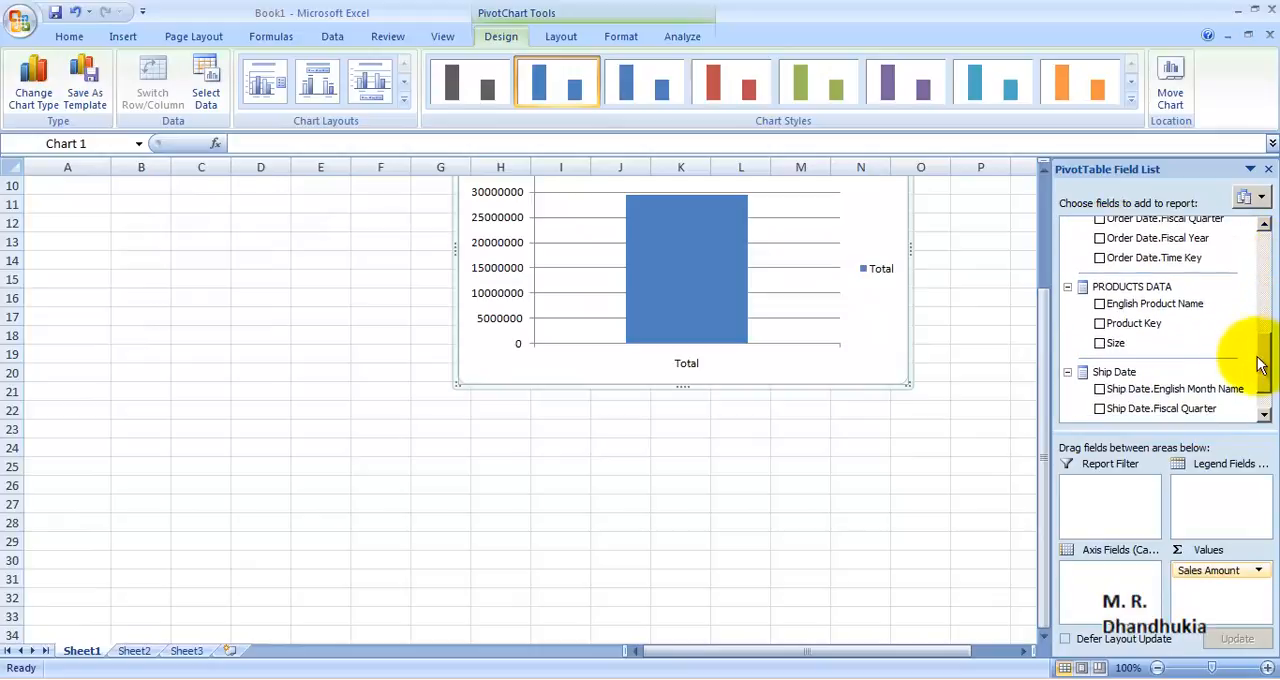
left_click(1100, 344)
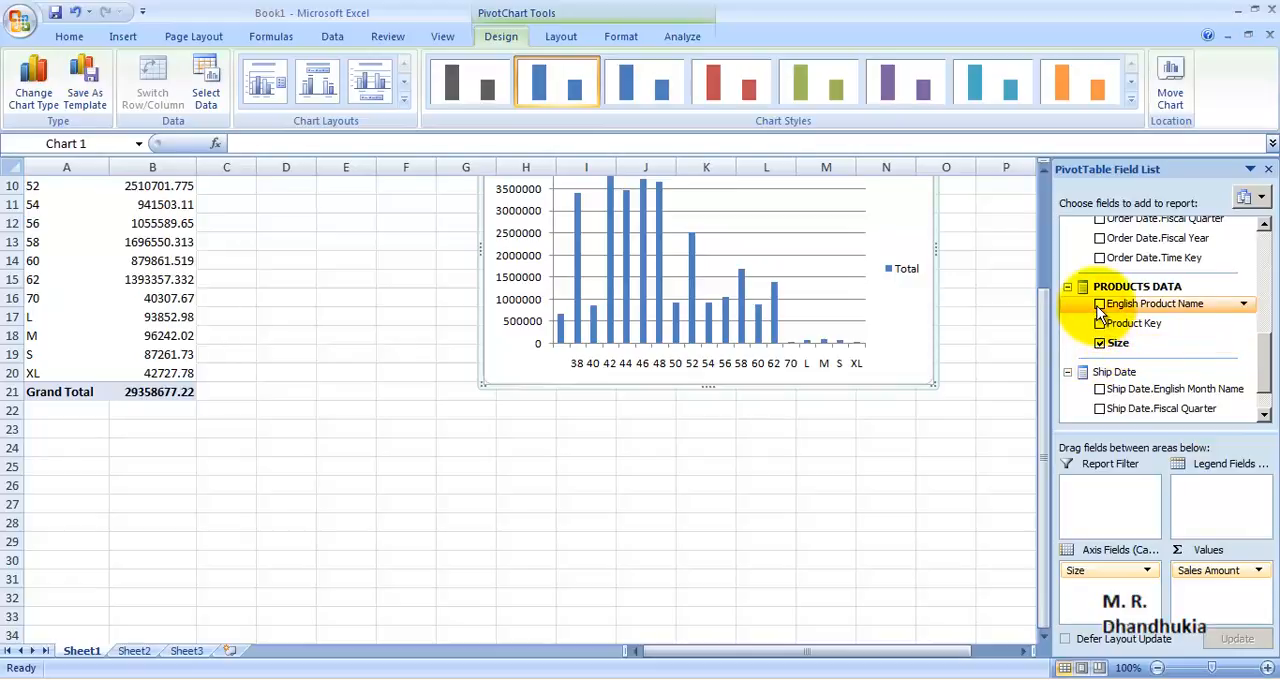
left_click(1100, 304)
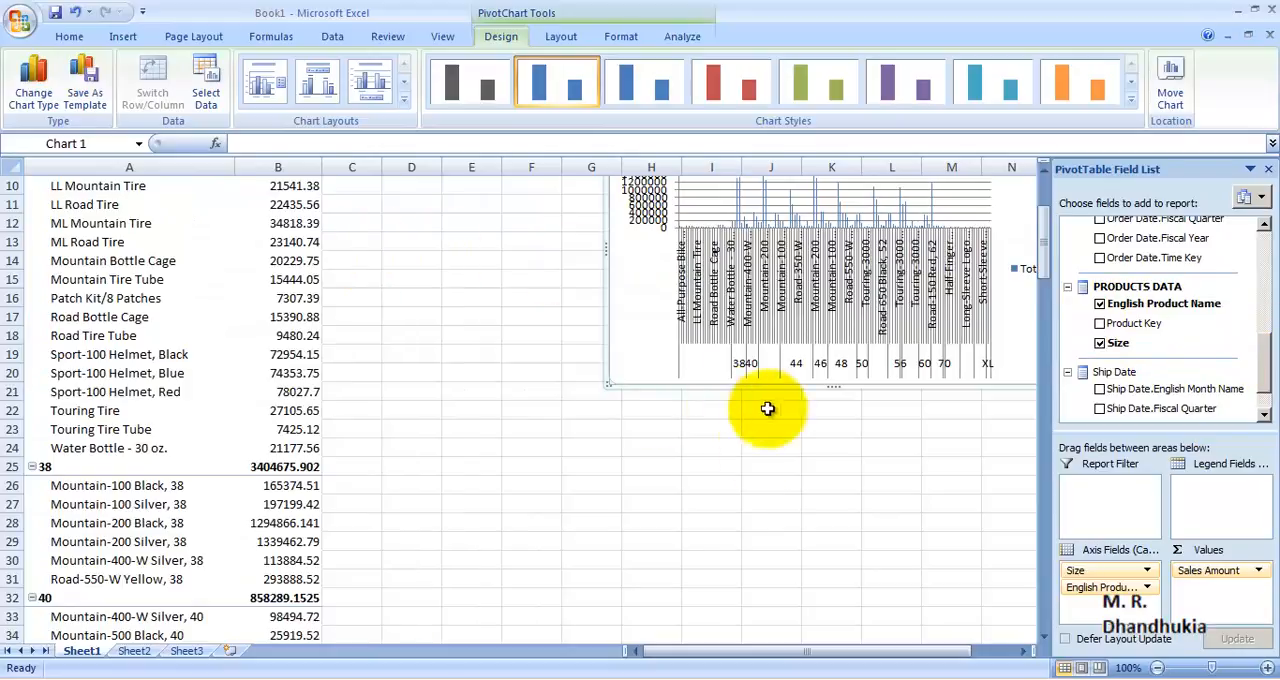
Examine the pivot table's sales amounts by size and product name, and return to the start of the sheet
left_click(704, 502)
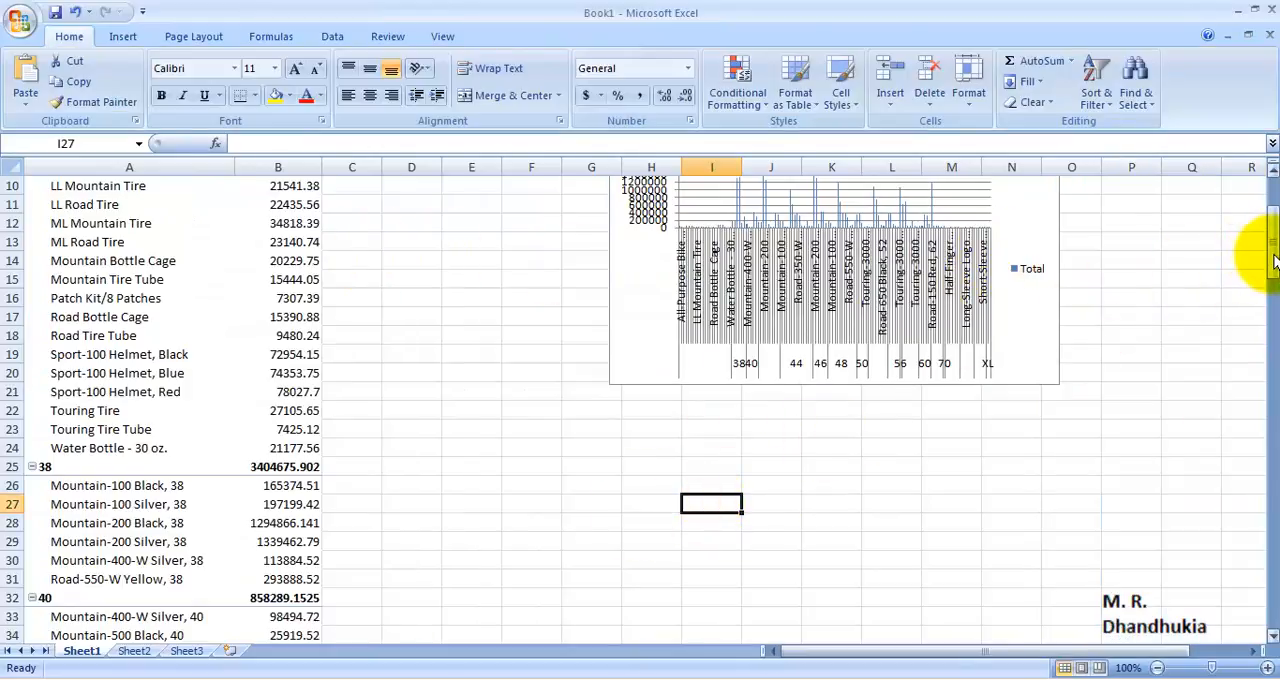
left_click_drag(1271, 253, 1270, 212)
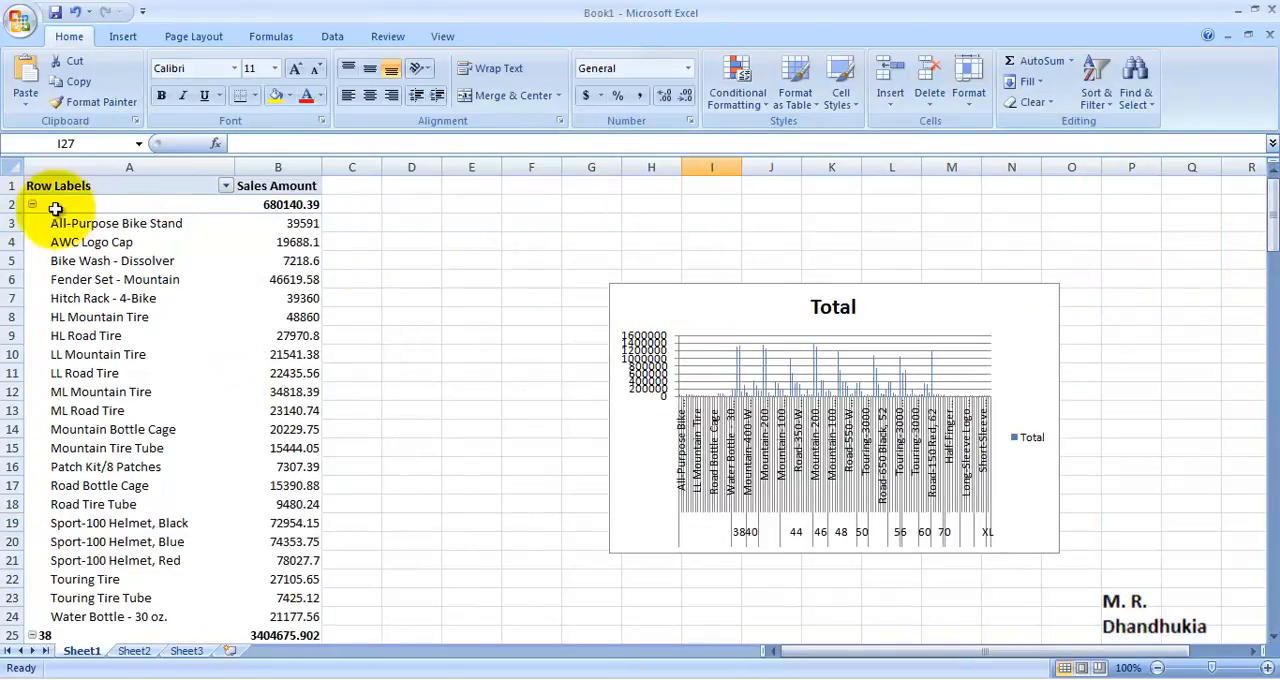
scroll(245, 387, "down", 4)
scroll(50, 410, "down", 3)
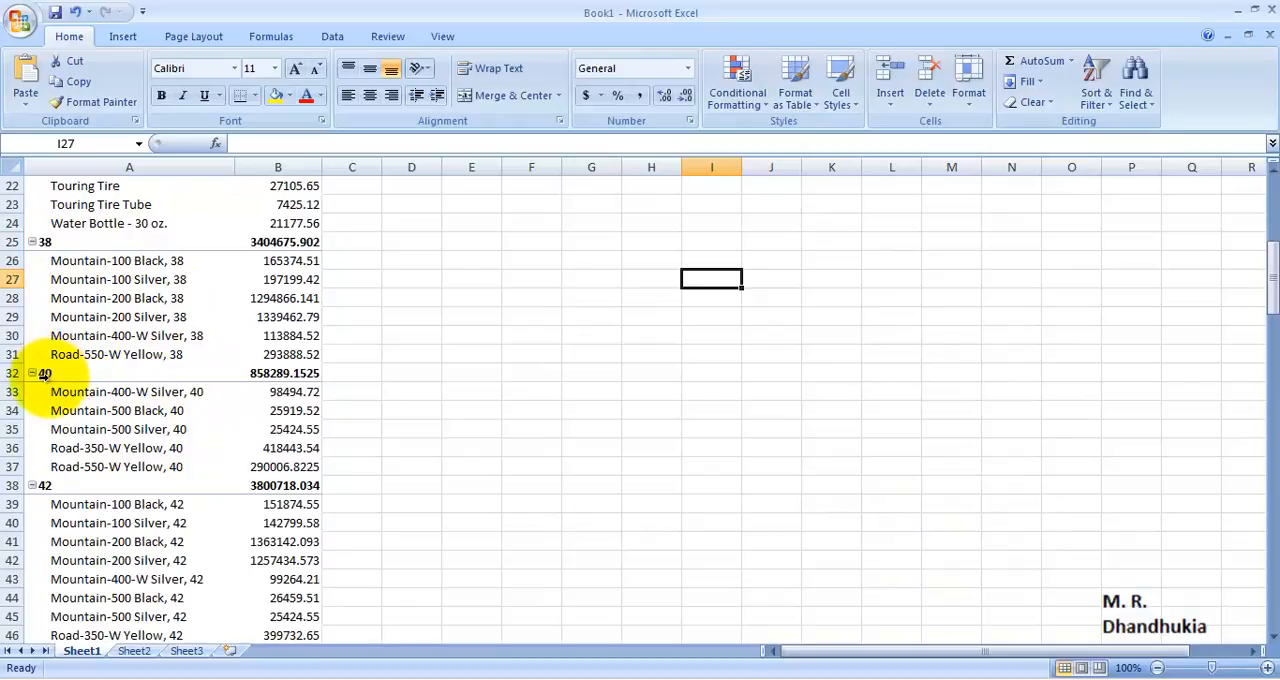
scroll(187, 470, "down", 2)
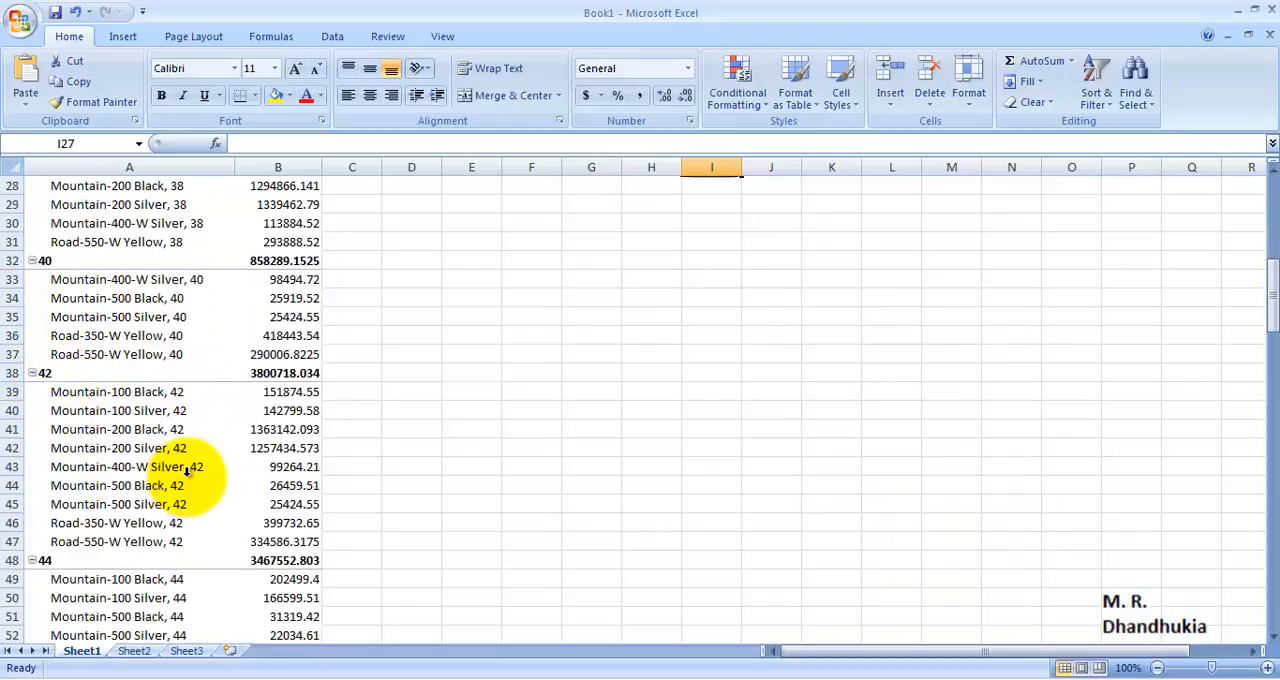
scroll(1177, 357, "up", 9)
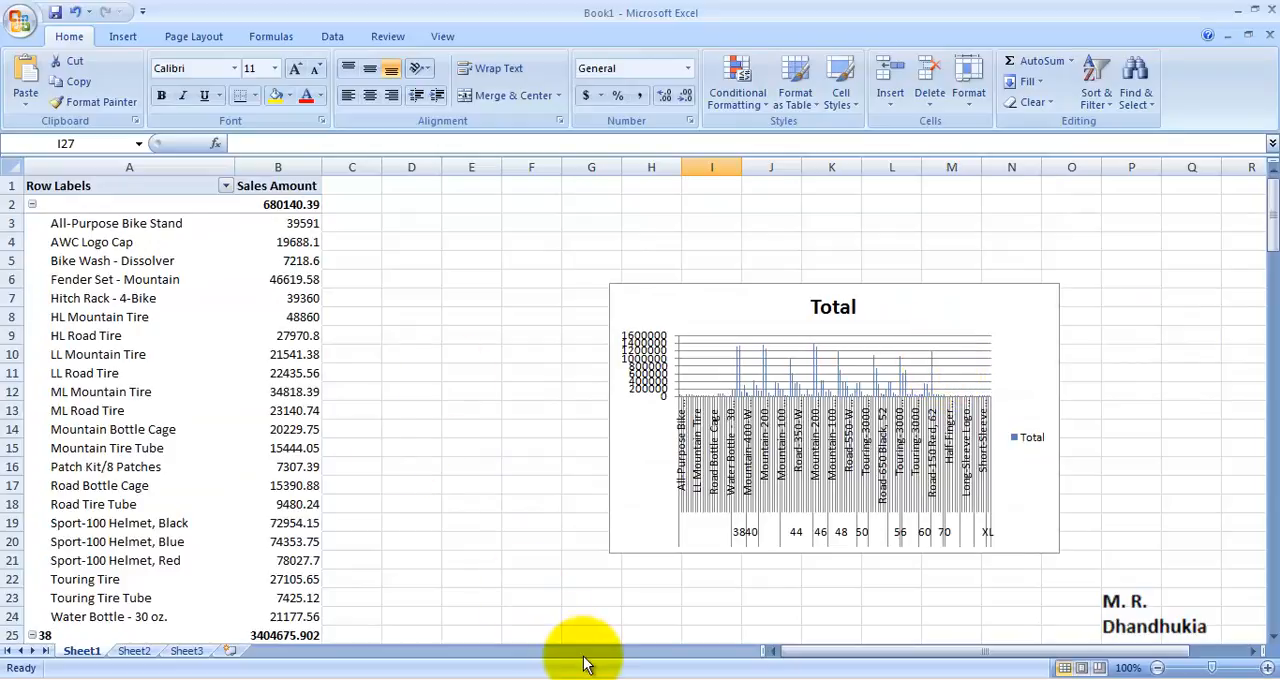
left_click(1133, 438)
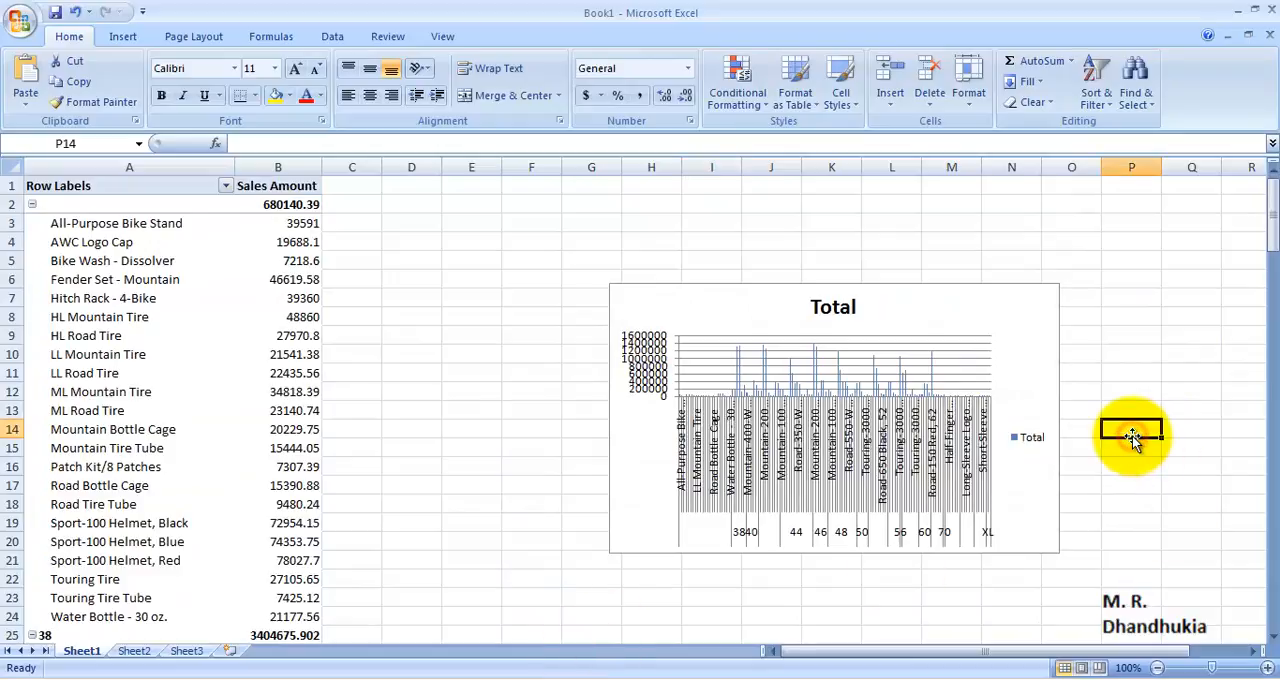